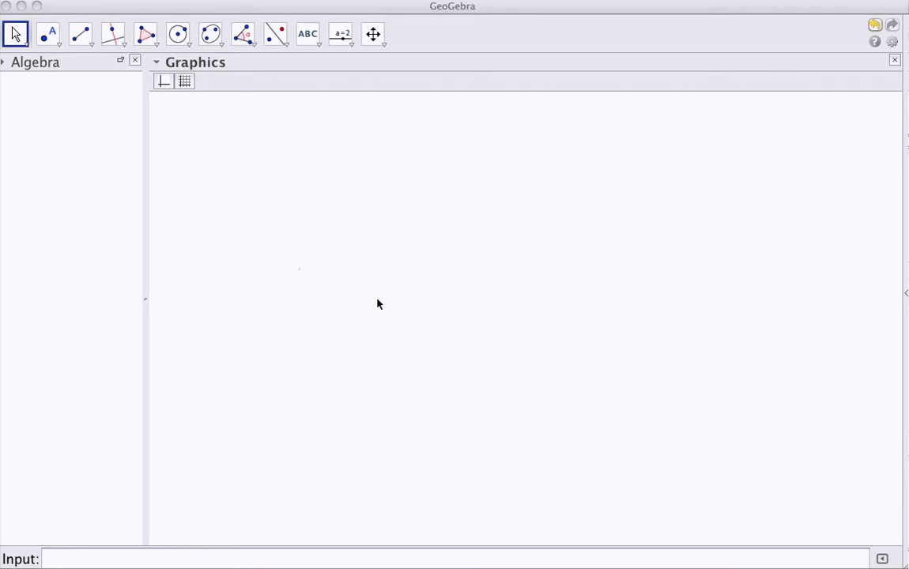
Build an ellipse from foci A and B through point C on its right, then bring up ActivInspire
{"action": "left_click", "coordinate": [213, 37]}
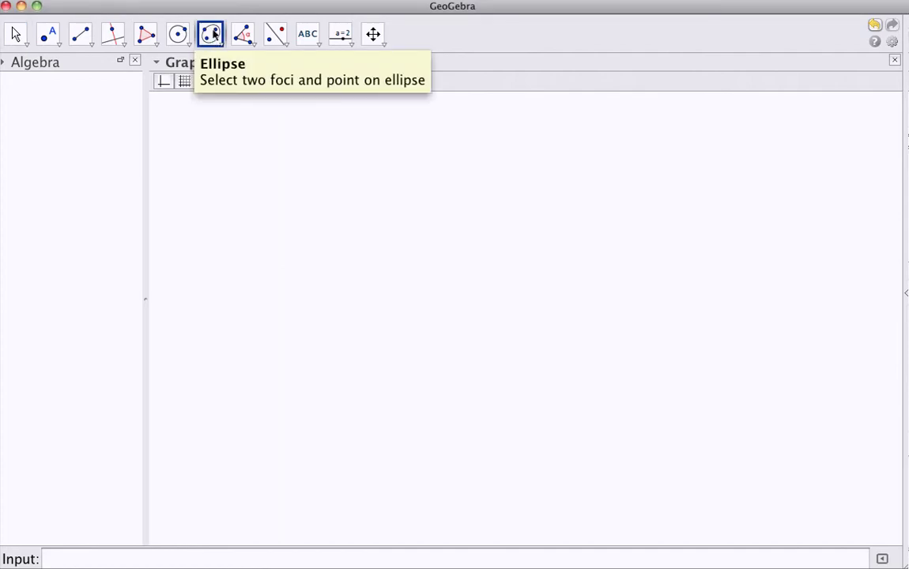
{"action": "left_click", "coordinate": [210, 37]}
{"action": "left_click", "coordinate": [337, 291]}
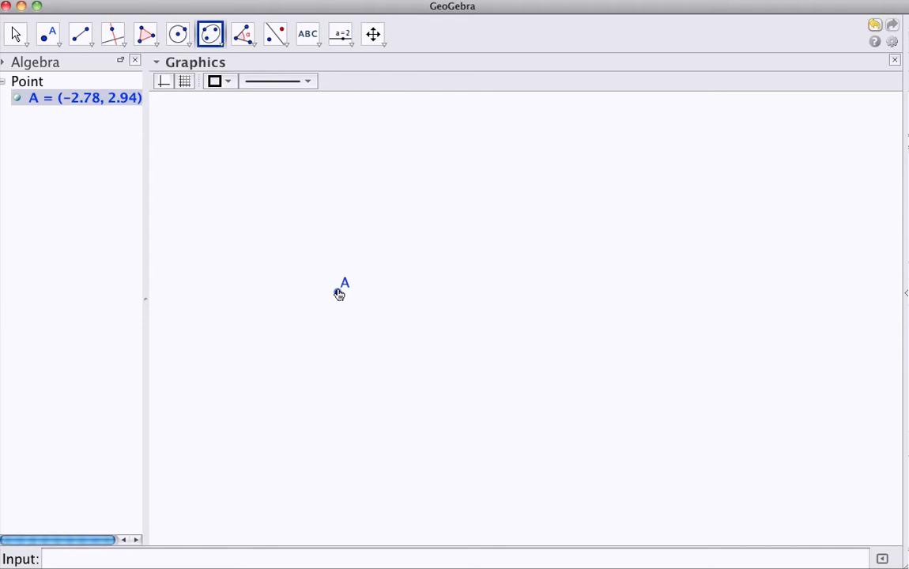
{"action": "left_click", "coordinate": [551, 290]}
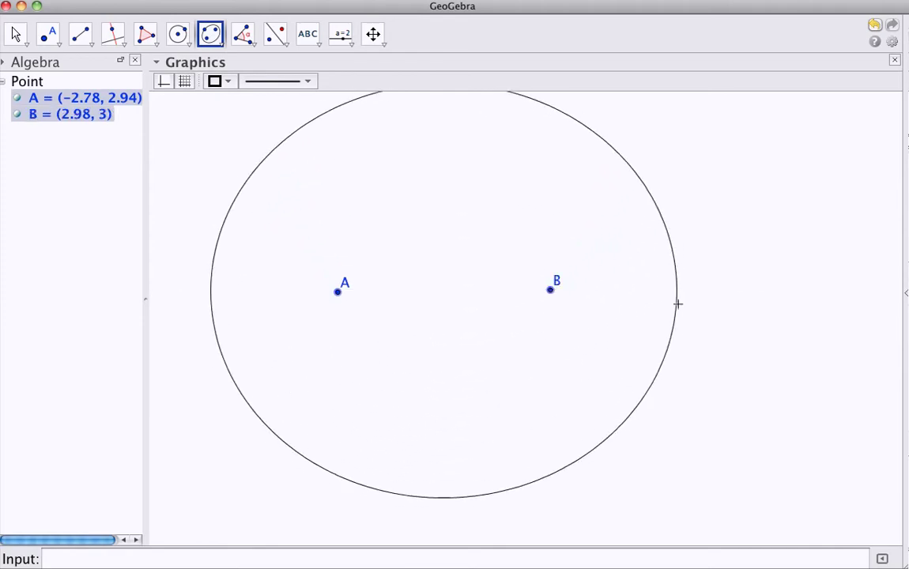
{"action": "left_click", "coordinate": [636, 291]}
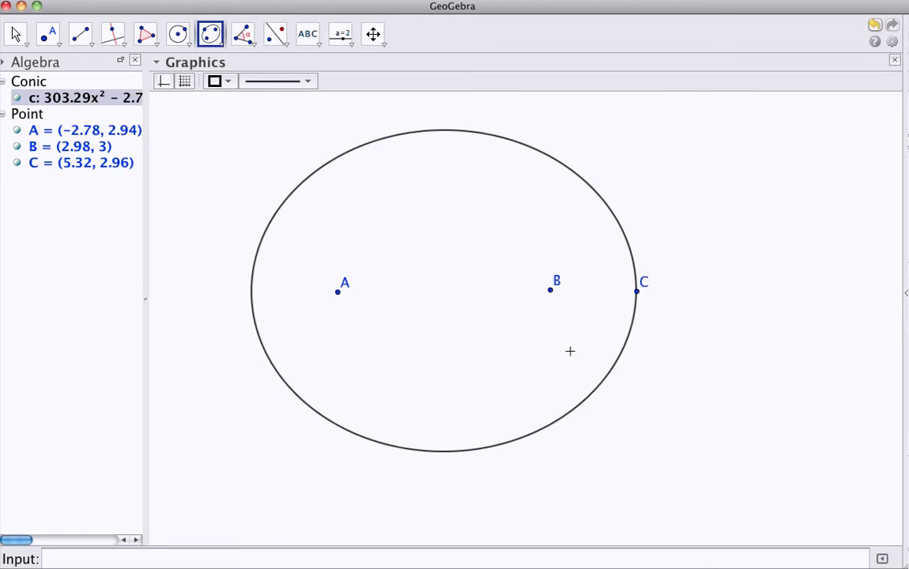
{"action": "key", "text": "super+Tab"}
{"action": "key", "text": "super+Tab"}
{"action": "key", "text": "super+Tab"}
{"action": "key", "text": "super+shift+Tab"}
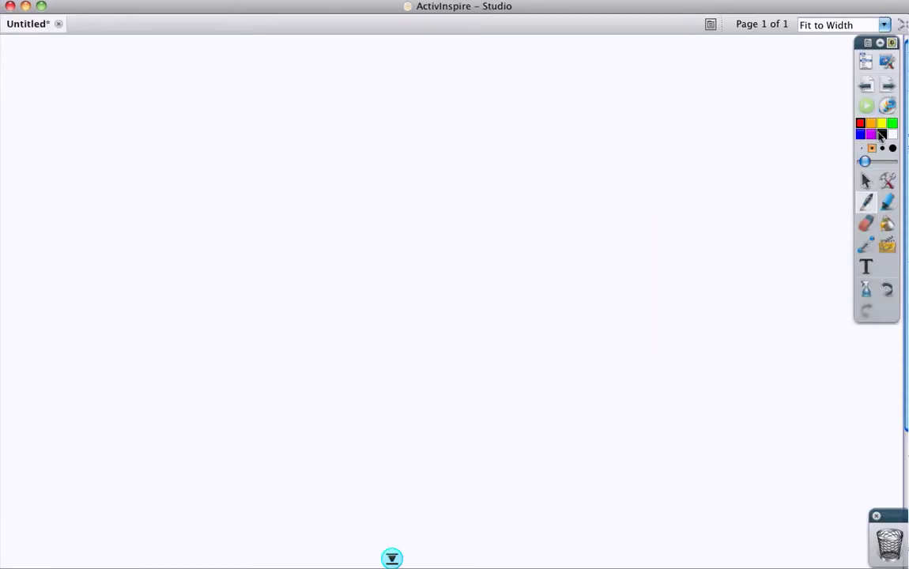
Sketch two black foci and a red point joined to both, labelled 3 and 7, totalling 10
{"action": "left_click", "coordinate": [882, 133]}
{"action": "left_click", "coordinate": [309, 282]}
{"action": "left_click", "coordinate": [546, 277]}
{"action": "left_click", "coordinate": [860, 123]}
{"action": "left_click", "coordinate": [360, 143]}
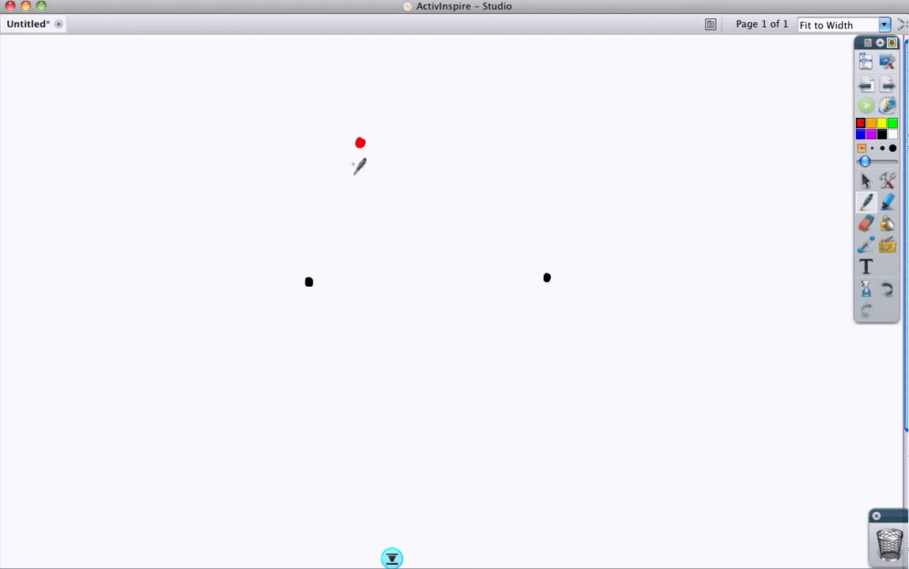
{"action": "left_click_drag", "start_coordinate": [356, 158], "coordinate": [315, 258]}
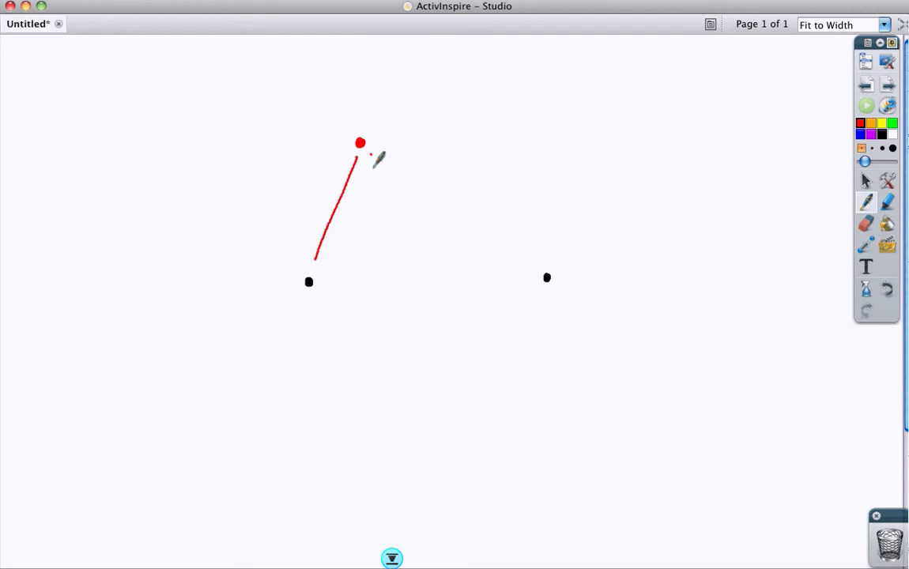
{"action": "left_click_drag", "start_coordinate": [369, 154], "coordinate": [532, 267]}
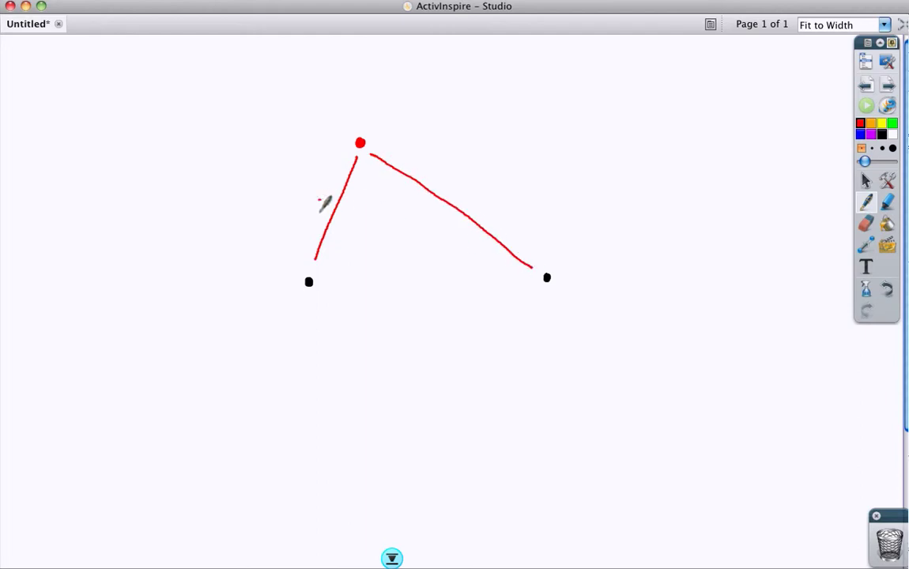
{"action": "left_click_drag", "start_coordinate": [317, 198], "coordinate": [317, 211]}
{"action": "left_click_drag", "start_coordinate": [455, 191], "coordinate": [459, 201]}
{"action": "mouse_move", "coordinate": [776, 190]}
{"action": "left_mouse_down"}
{"action": "mouse_move", "coordinate": [778, 200]}
{"action": "mouse_move", "coordinate": [790, 190]}
{"action": "mouse_move", "coordinate": [800, 212]}
{"action": "mouse_move", "coordinate": [768, 214]}
{"action": "left_mouse_up"}
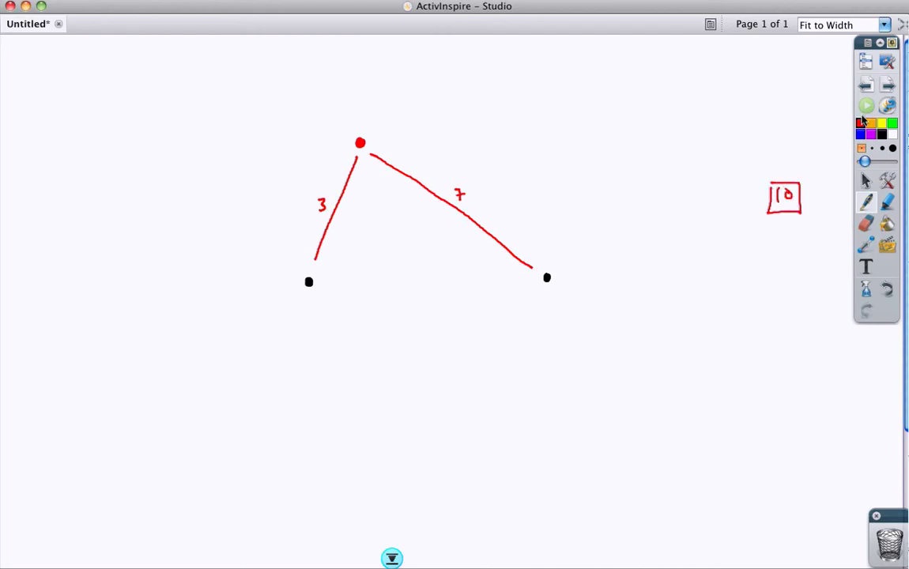
Add two more red points joined to the foci, labelled 5 and 5, and 8 and 2
{"action": "left_click", "coordinate": [452, 118]}
{"action": "mouse_move", "coordinate": [320, 270]}
{"action": "left_mouse_down"}
{"action": "mouse_move", "coordinate": [439, 139]}
{"action": "mouse_move", "coordinate": [460, 142]}
{"action": "mouse_move", "coordinate": [544, 263]}
{"action": "left_mouse_up"}
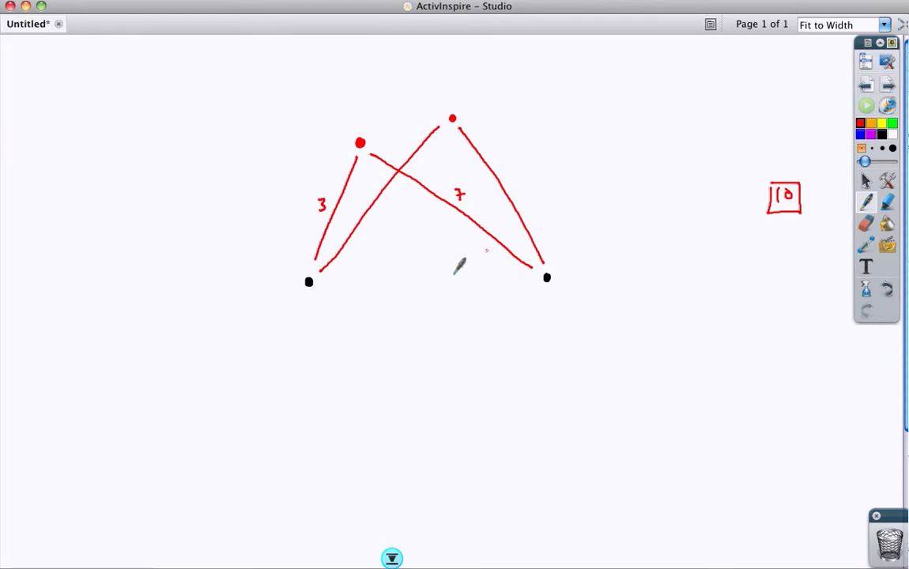
{"action": "mouse_move", "coordinate": [332, 275]}
{"action": "left_mouse_down"}
{"action": "mouse_move", "coordinate": [566, 184]}
{"action": "mouse_move", "coordinate": [545, 262]}
{"action": "left_mouse_up"}
{"action": "mouse_move", "coordinate": [377, 200]}
{"action": "left_mouse_down"}
{"action": "mouse_move", "coordinate": [380, 213]}
{"action": "mouse_move", "coordinate": [386, 198]}
{"action": "left_mouse_up"}
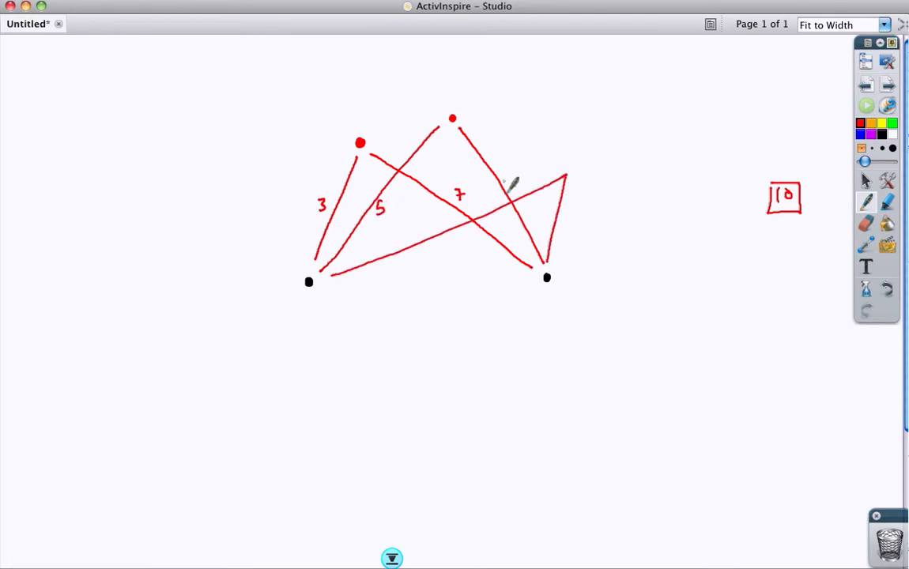
{"action": "mouse_move", "coordinate": [506, 172]}
{"action": "left_mouse_down"}
{"action": "mouse_move", "coordinate": [510, 180]}
{"action": "mouse_move", "coordinate": [516, 169]}
{"action": "left_mouse_up"}
{"action": "left_click_drag", "start_coordinate": [561, 214], "coordinate": [570, 224]}
{"action": "left_click_drag", "start_coordinate": [434, 215], "coordinate": [431, 218]}
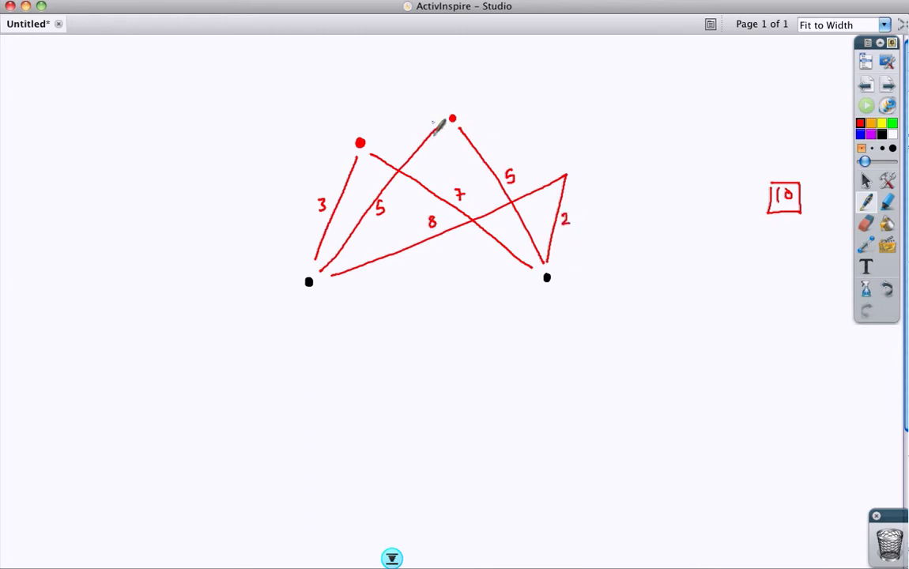
Trace the red ellipse, add a lower point labelled 4 and 6, and box the 10
{"action": "mouse_move", "coordinate": [438, 122]}
{"action": "left_mouse_down"}
{"action": "mouse_move", "coordinate": [380, 139]}
{"action": "mouse_move", "coordinate": [275, 205]}
{"action": "mouse_move", "coordinate": [261, 309]}
{"action": "mouse_move", "coordinate": [321, 385]}
{"action": "mouse_move", "coordinate": [457, 399]}
{"action": "mouse_move", "coordinate": [613, 362]}
{"action": "mouse_move", "coordinate": [653, 215]}
{"action": "mouse_move", "coordinate": [530, 136]}
{"action": "left_mouse_up"}
{"action": "mouse_move", "coordinate": [316, 291]}
{"action": "left_mouse_down"}
{"action": "mouse_move", "coordinate": [431, 389]}
{"action": "mouse_move", "coordinate": [466, 344]}
{"action": "mouse_move", "coordinate": [545, 283]}
{"action": "left_mouse_up"}
{"action": "left_click_drag", "start_coordinate": [356, 340], "coordinate": [361, 360]}
{"action": "left_click_drag", "start_coordinate": [501, 335], "coordinate": [500, 348]}
{"action": "mouse_move", "coordinate": [798, 166]}
{"action": "left_mouse_down"}
{"action": "mouse_move", "coordinate": [758, 200]}
{"action": "mouse_move", "coordinate": [813, 178]}
{"action": "left_mouse_up"}
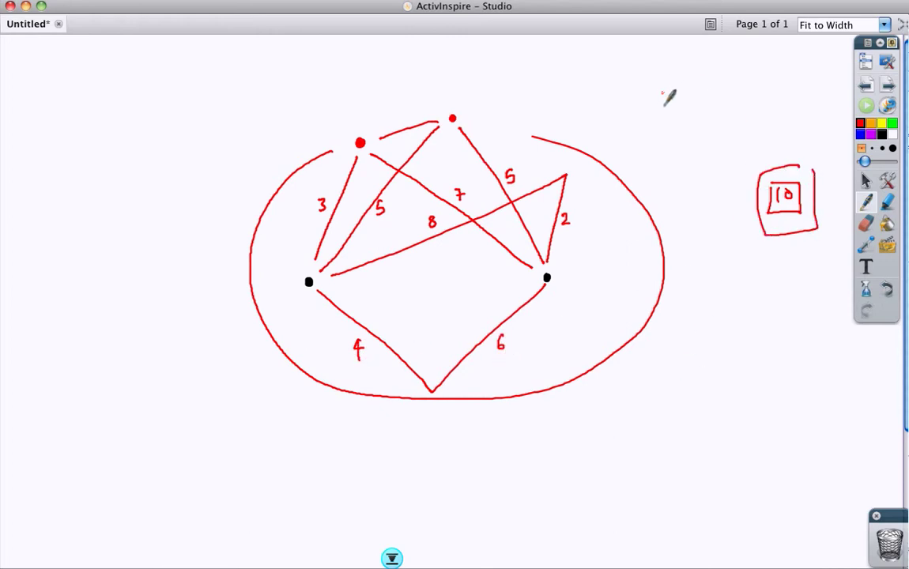
{"action": "key", "text": "super+Tab"}
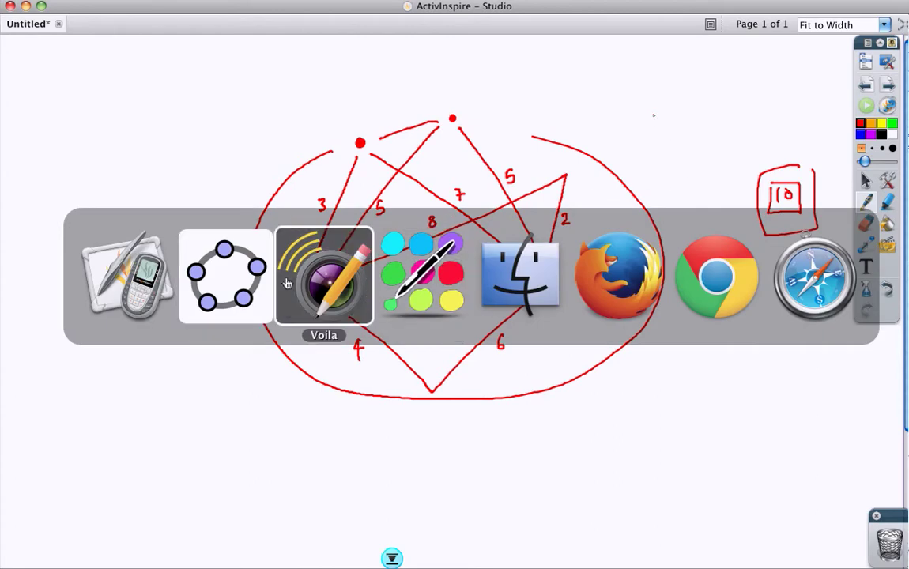
Back in GeoGebra, select all objects and delete the old ellipse and points
{"action": "left_click", "coordinate": [235, 281]}
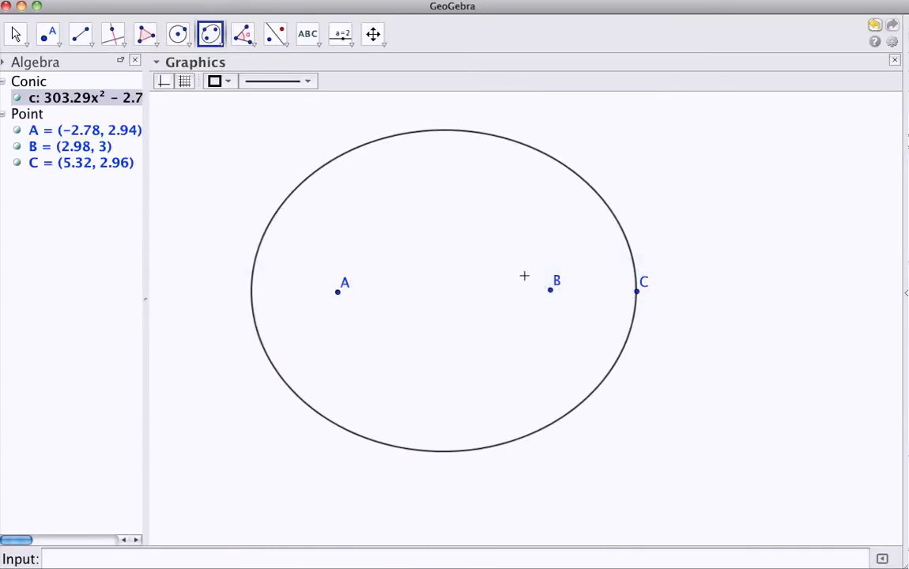
{"action": "key", "text": "super+a"}
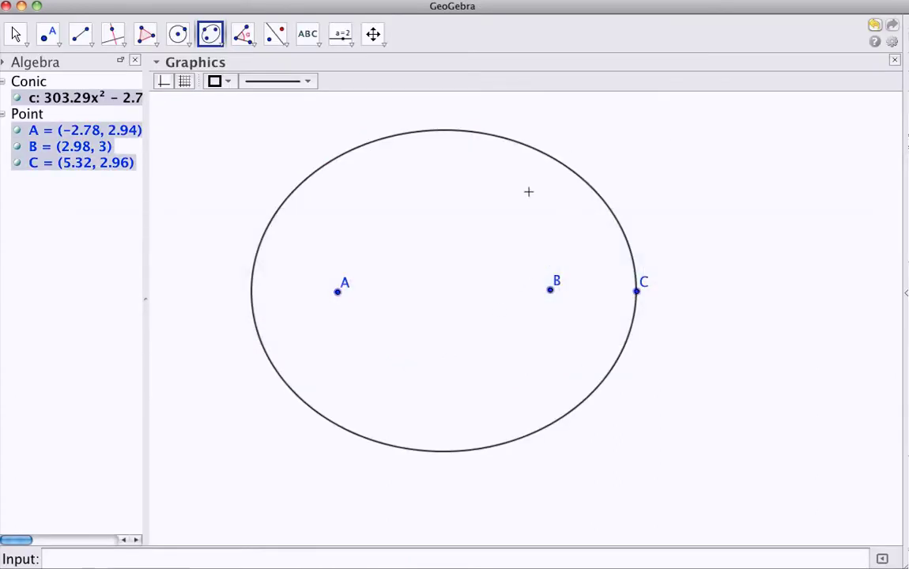
{"action": "key", "text": "Delete"}
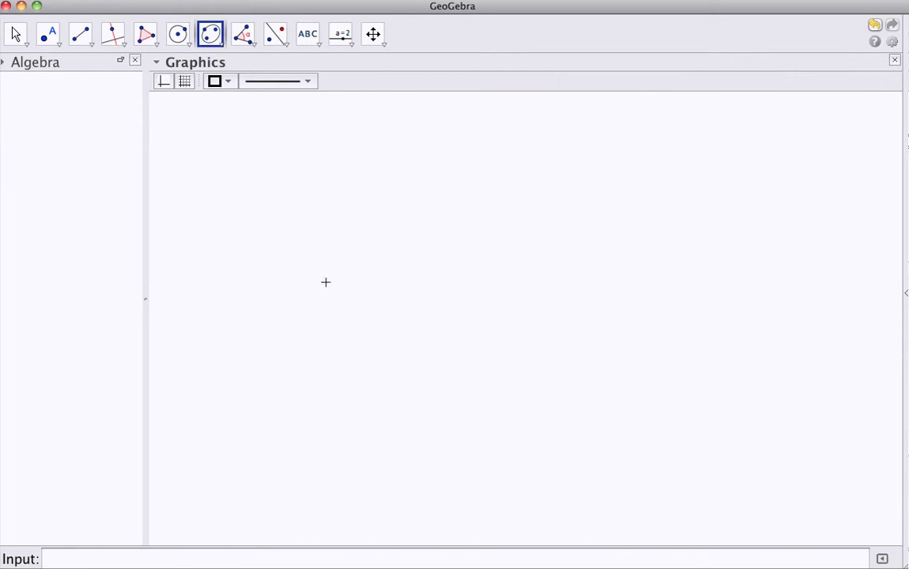
Place new points A (−2.4, 2.62) and B (4.44, 2.7)
{"action": "left_click", "coordinate": [48, 34]}
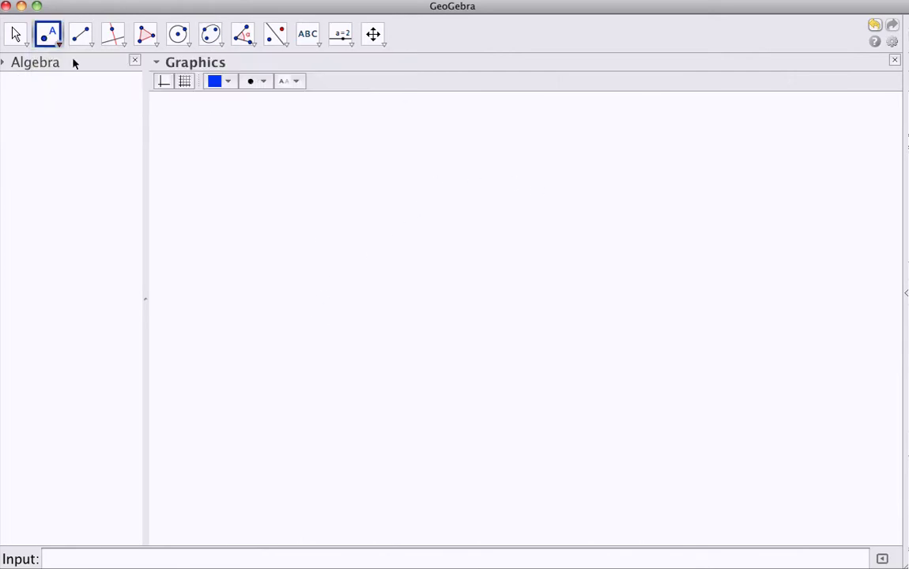
{"action": "left_click", "coordinate": [352, 303]}
{"action": "left_click", "coordinate": [604, 300]}
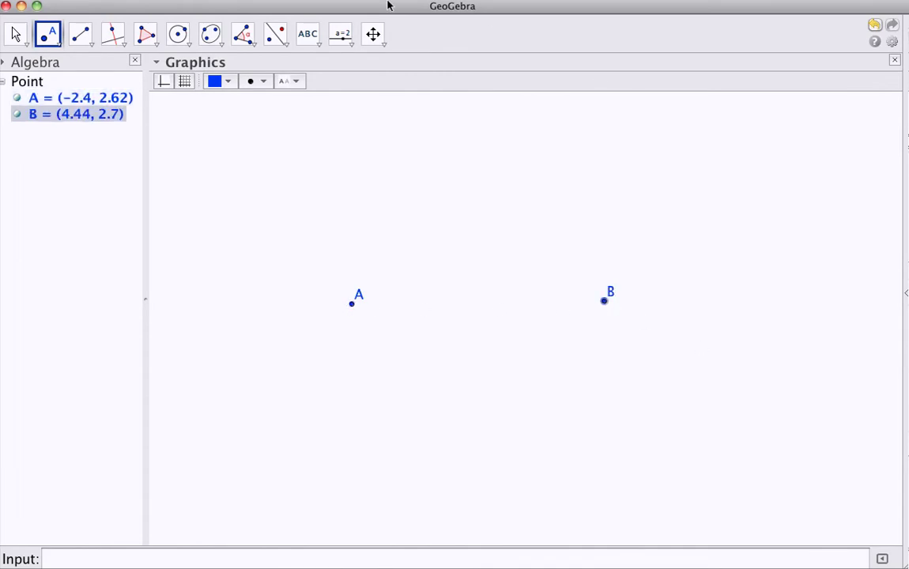
Create a slider named dist with minimum 0 and maximum 10
{"action": "left_click", "coordinate": [349, 45]}
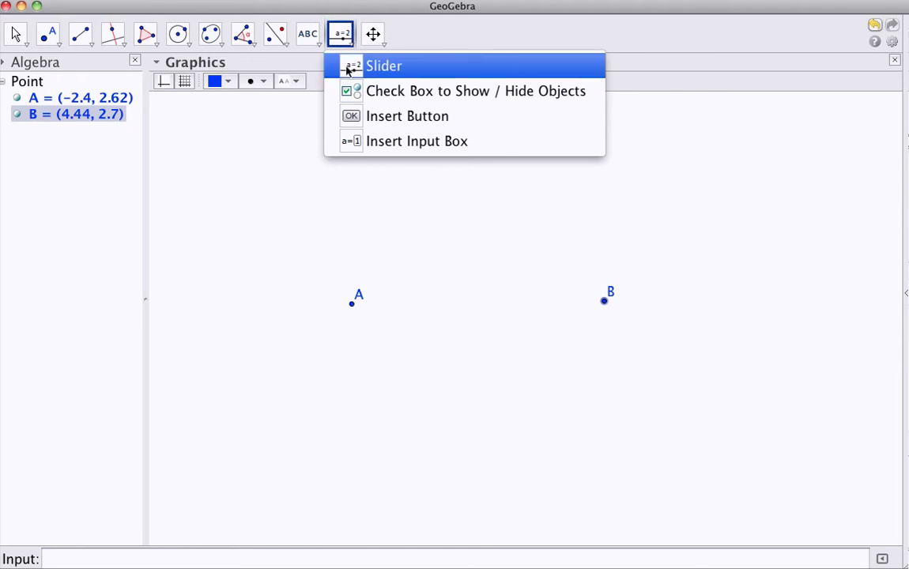
{"action": "left_click", "coordinate": [369, 67]}
{"action": "left_click", "coordinate": [700, 124]}
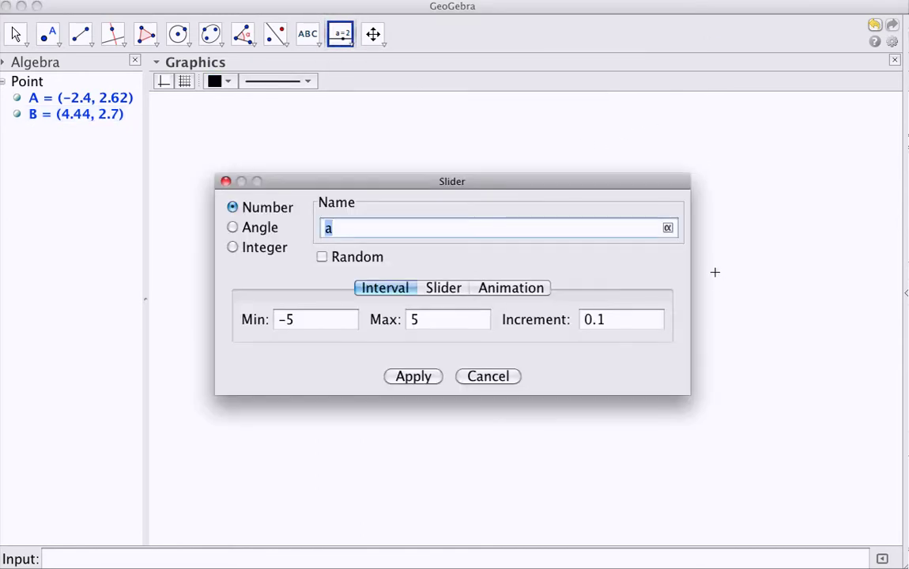
{"action": "type", "text": "dist"}
{"action": "left_click", "coordinate": [296, 318]}
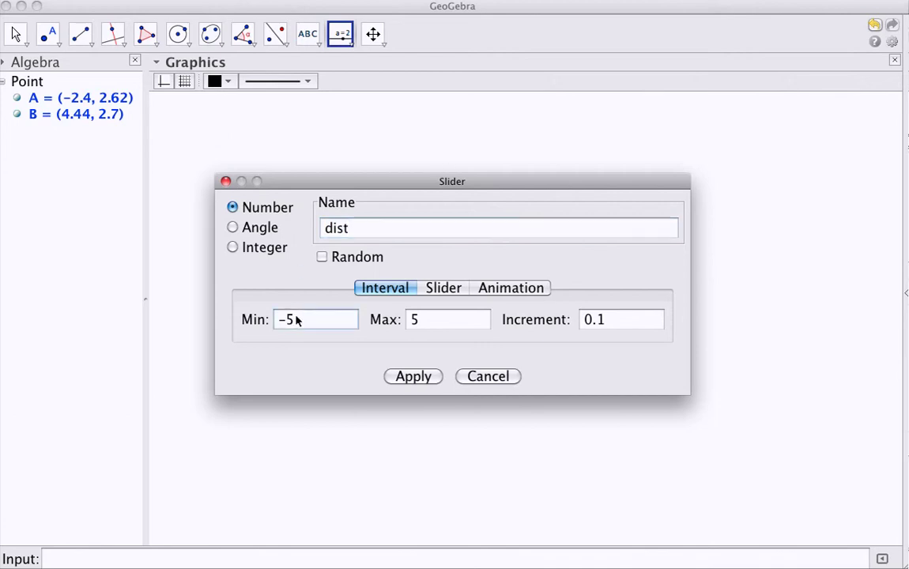
{"action": "key", "text": "BackSpace"}
{"action": "key", "text": "BackSpace"}
{"action": "left_click", "coordinate": [423, 319]}
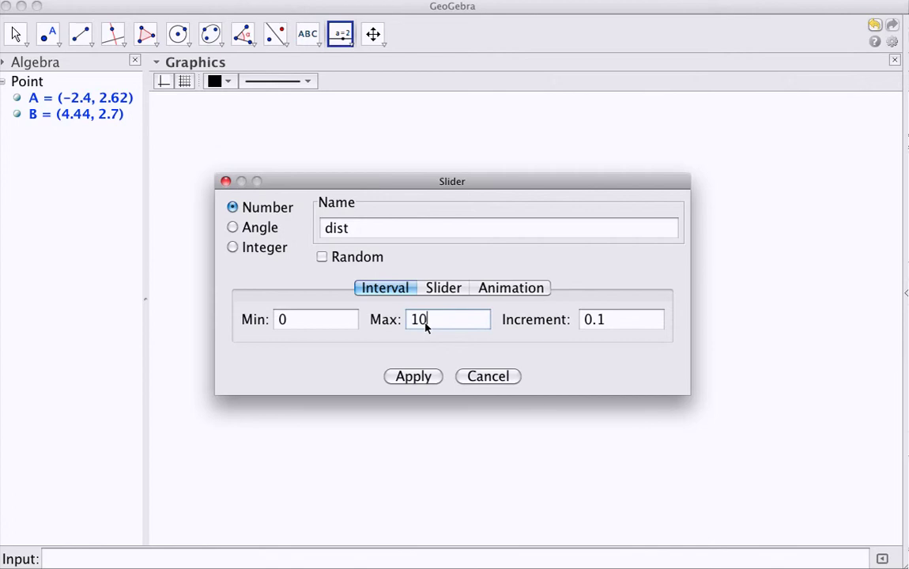
{"action": "type", "text": "10"}
{"action": "left_click", "coordinate": [414, 377]}
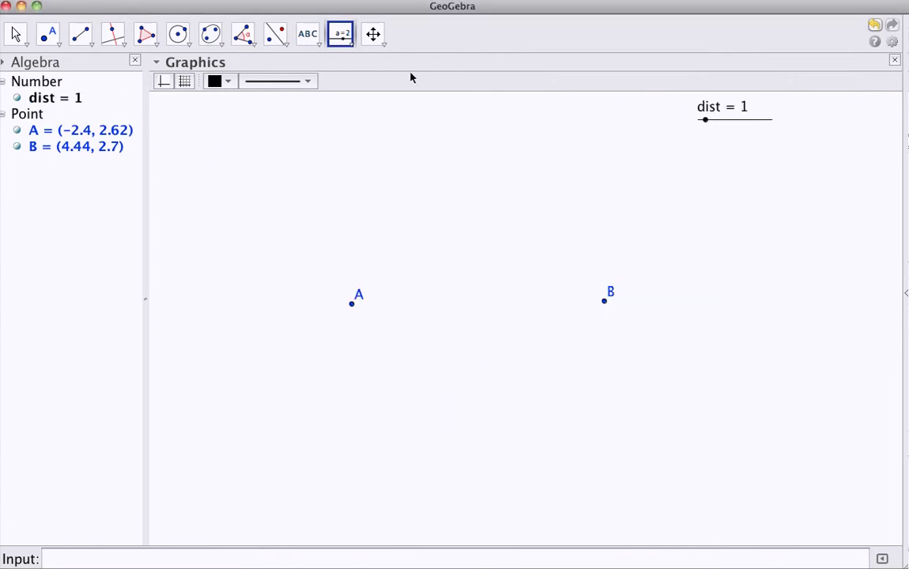
Drag the dist slider to its maximum value of 10
{"action": "left_click", "coordinate": [16, 34]}
{"action": "left_click", "coordinate": [703, 120]}
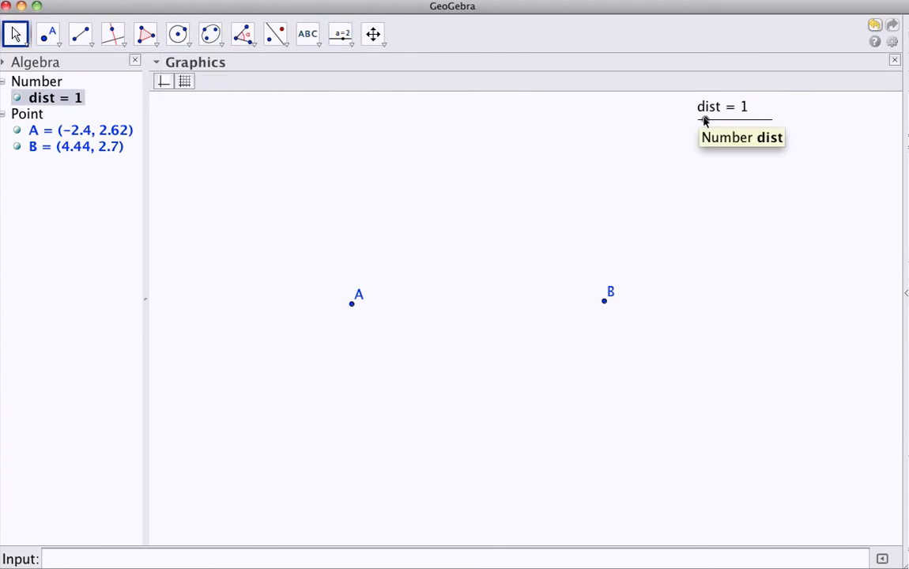
{"action": "left_click_drag", "start_coordinate": [704, 120], "coordinate": [773, 121]}
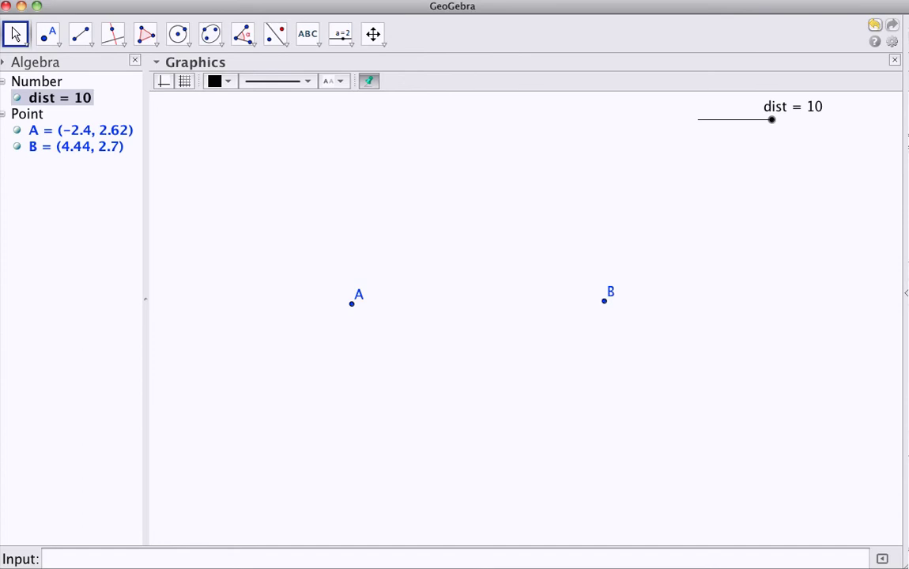
Create slider a below dist, ranging from 0 to 10
{"action": "left_click", "coordinate": [311, 38]}
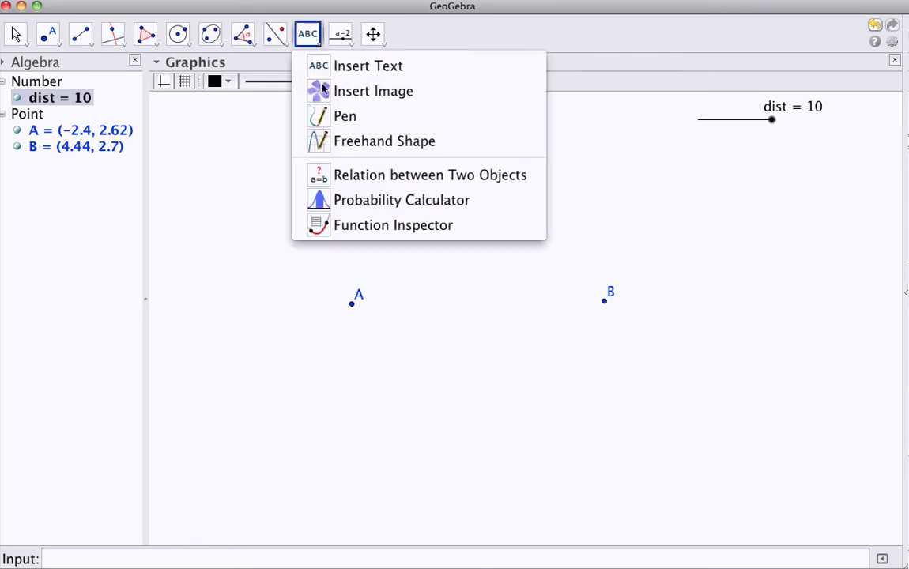
{"action": "mouse_move", "coordinate": [342, 41]}
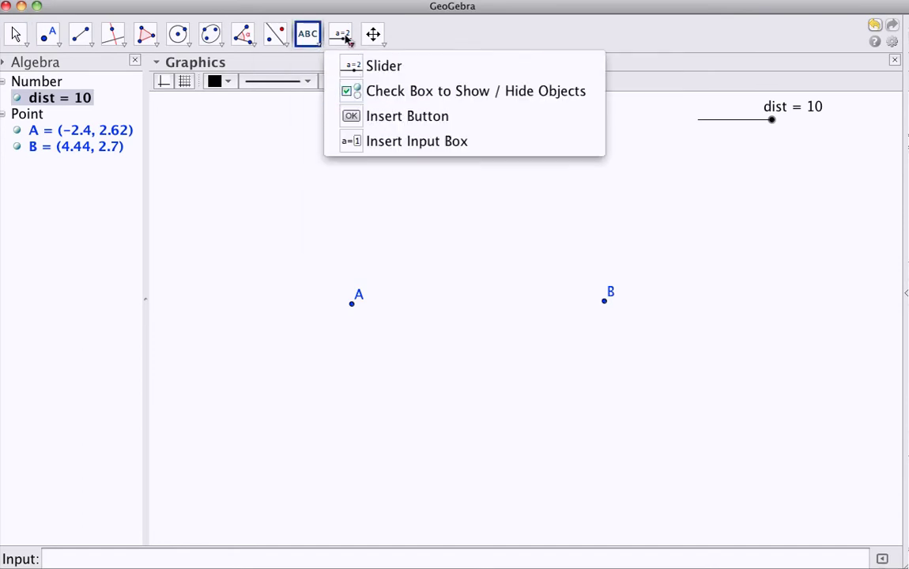
{"action": "left_click", "coordinate": [373, 66]}
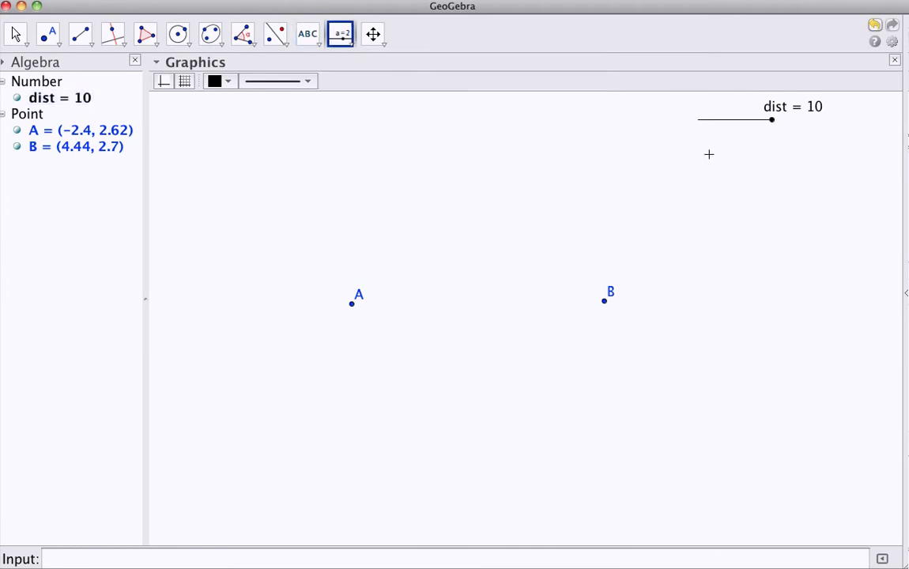
{"action": "left_click", "coordinate": [693, 264]}
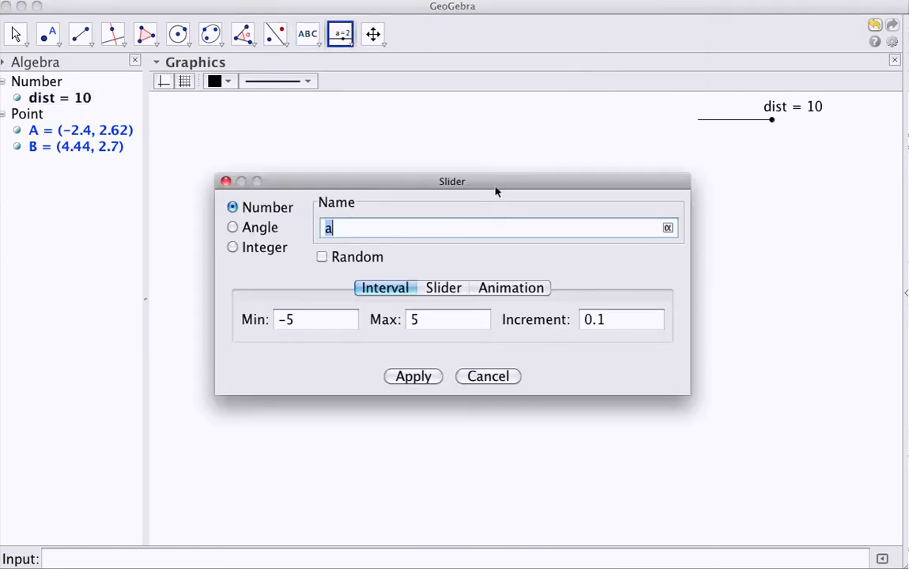
{"action": "left_click_drag", "start_coordinate": [499, 181], "coordinate": [548, 350]}
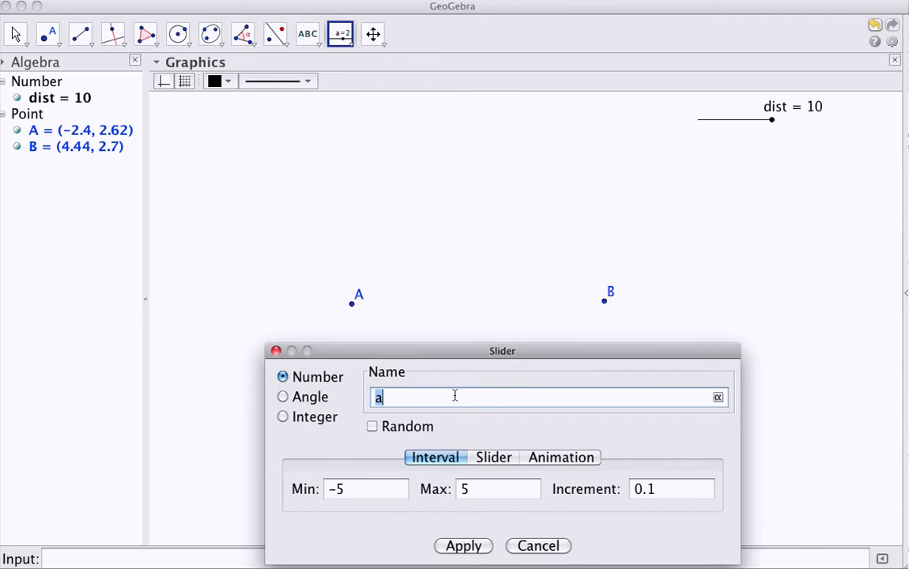
{"action": "left_click", "coordinate": [356, 491]}
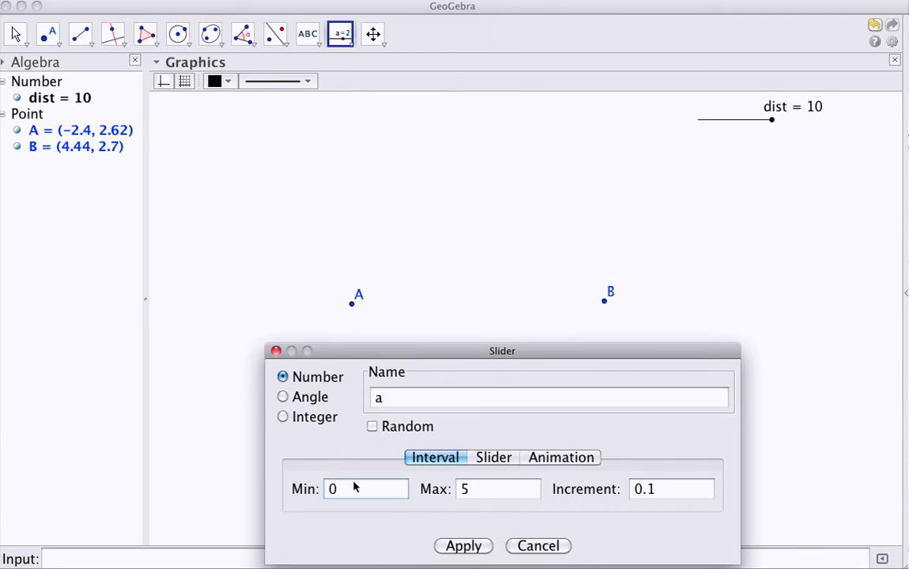
{"action": "left_click", "coordinate": [474, 491]}
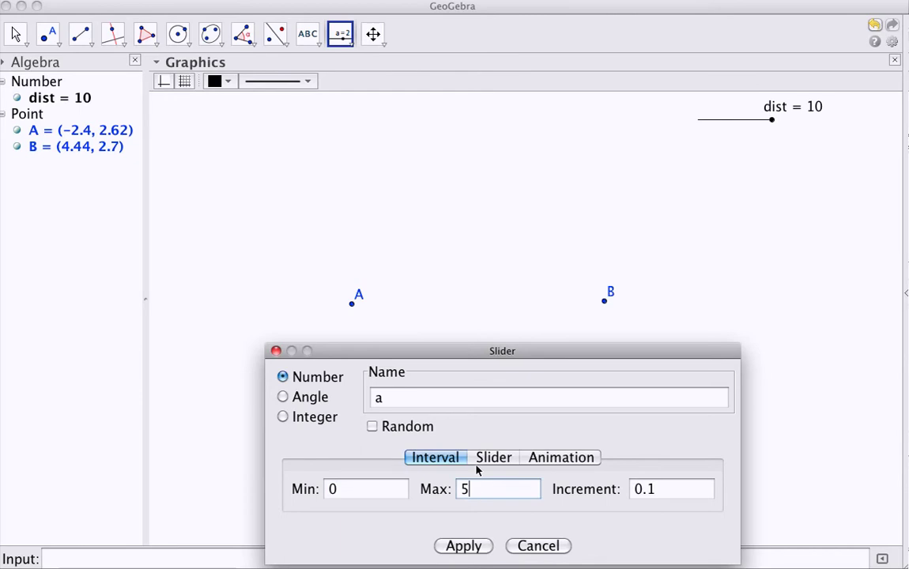
{"action": "key", "text": "BackSpace"}
{"action": "type", "text": "10"}
{"action": "left_click", "coordinate": [463, 546]}
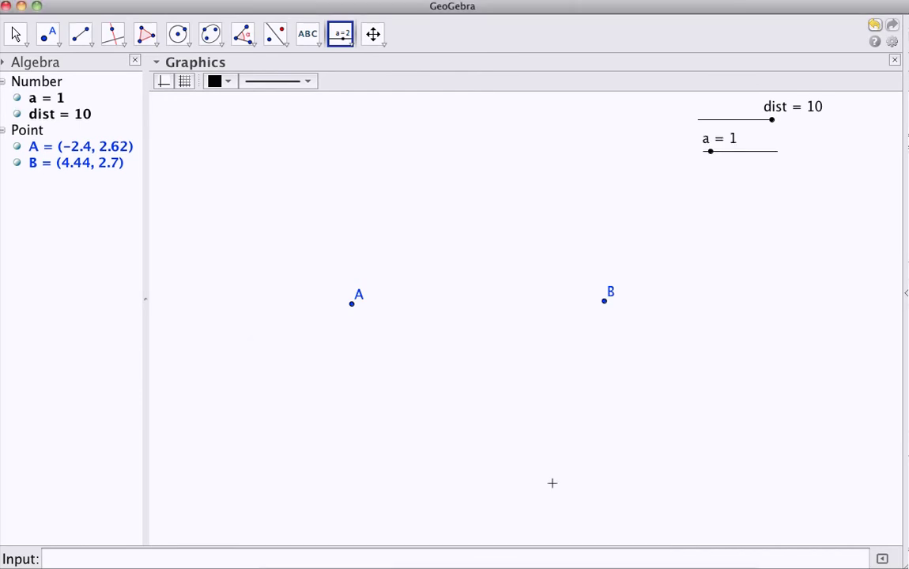
Drag slider a to 4.8
{"action": "left_click", "coordinate": [16, 33]}
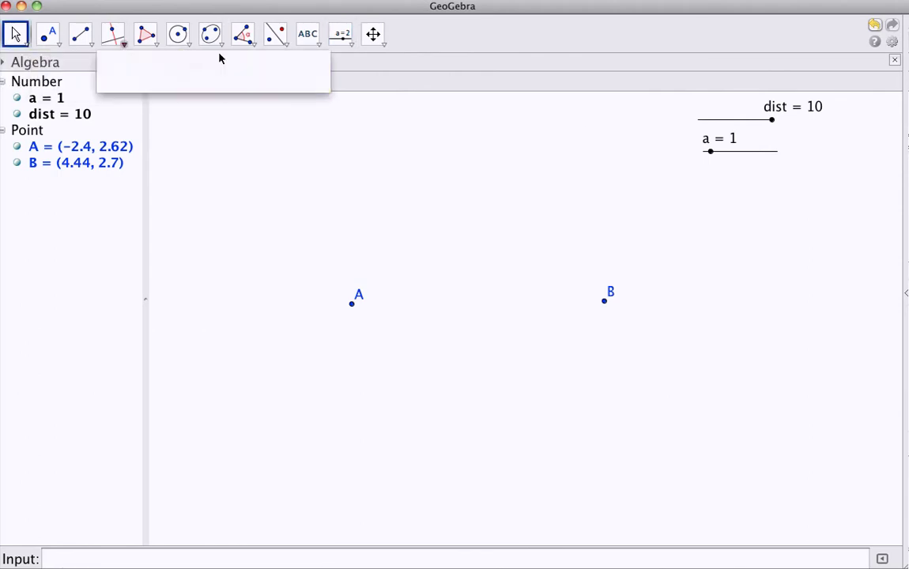
{"action": "left_click_drag", "start_coordinate": [709, 150], "coordinate": [735, 159]}
{"action": "left_click", "coordinate": [174, 39]}
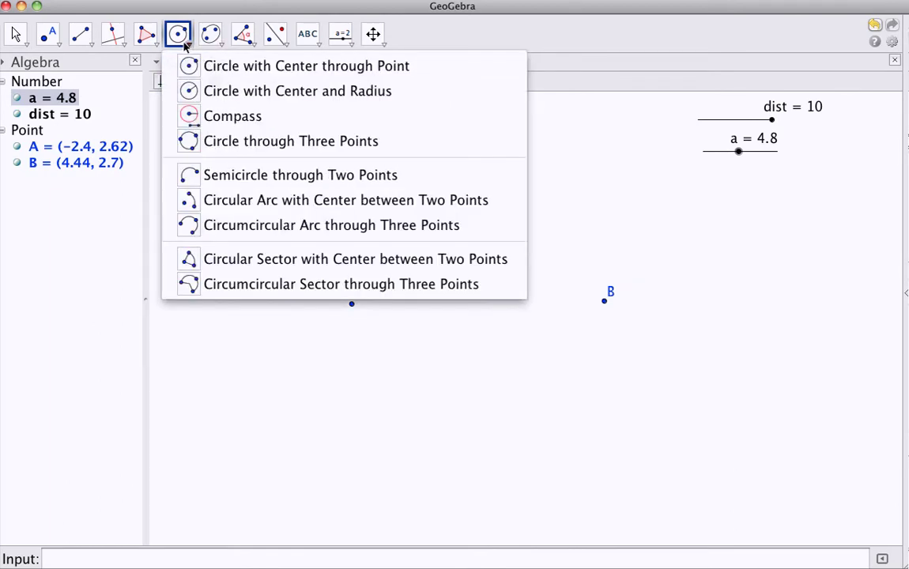
Draw circle c centred on point A with radius a (4.8)
{"action": "left_click", "coordinate": [232, 91]}
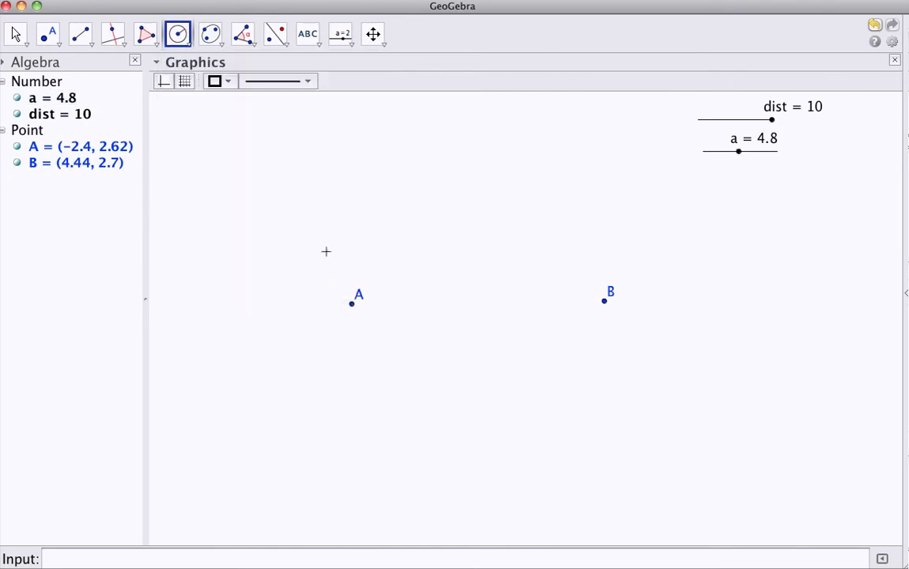
{"action": "left_click", "coordinate": [352, 307]}
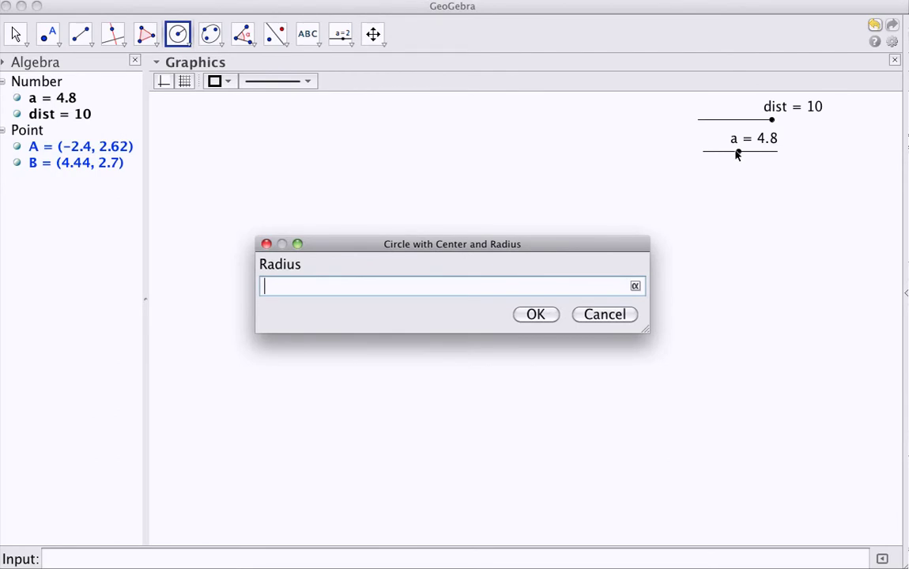
{"action": "type", "text": "a"}
{"action": "left_click", "coordinate": [536, 315]}
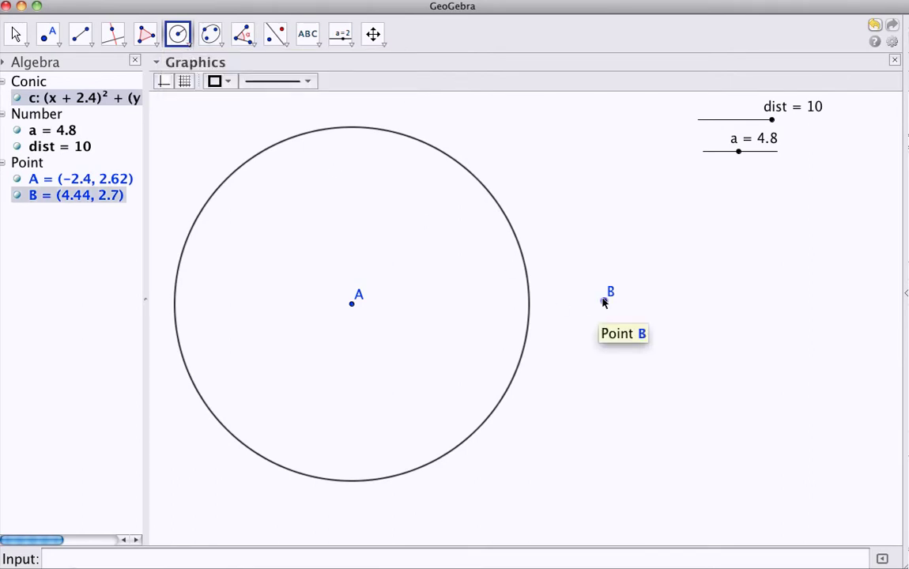
Draw circle d around B with radius dist − a, and mark the upper intersection as C
{"action": "left_click", "coordinate": [604, 303]}
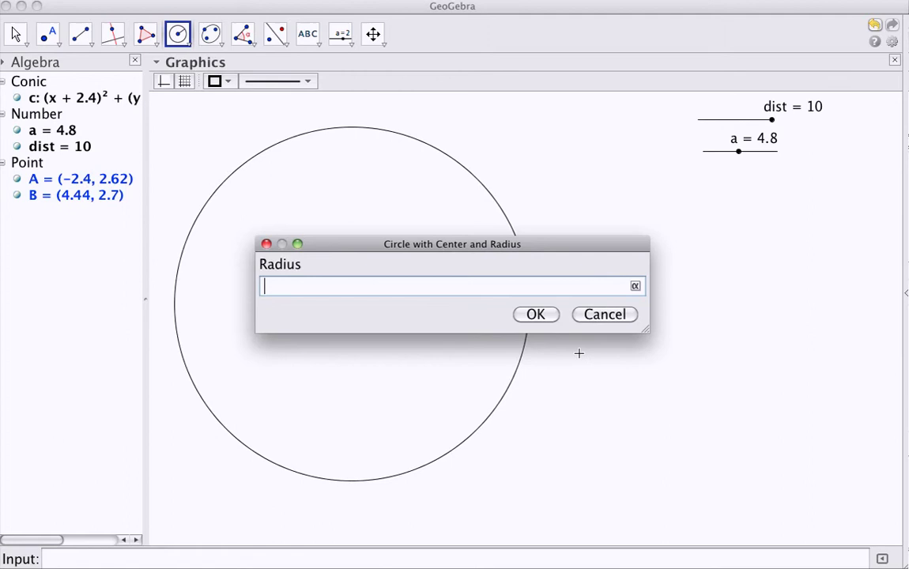
{"action": "type", "text": "dist-a"}
{"action": "left_click", "coordinate": [536, 315]}
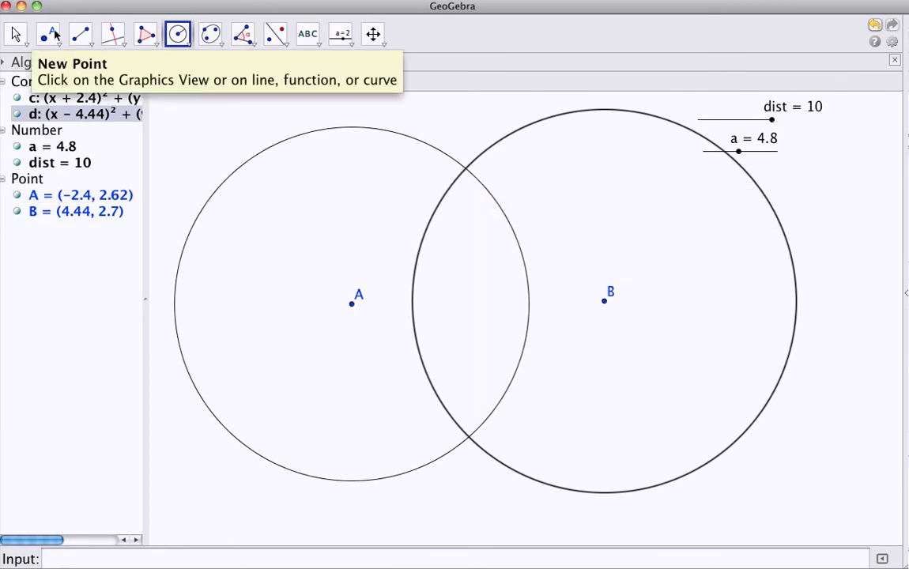
{"action": "left_click", "coordinate": [48, 34]}
{"action": "left_click", "coordinate": [464, 169]}
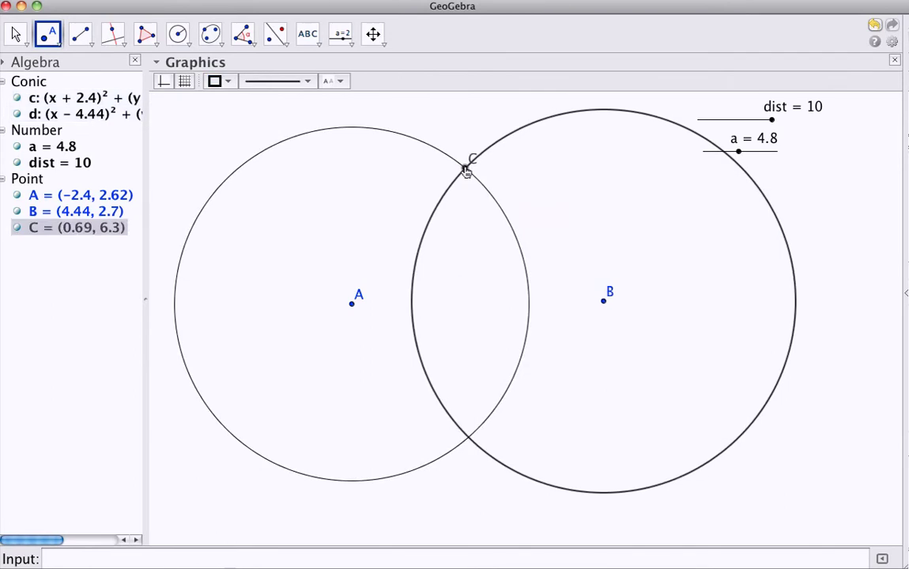
Mark lower intersection D, draw segments A–C (b = 4.8) and B–C (e = 5.2), and open Object Properties
{"action": "left_click", "coordinate": [466, 437]}
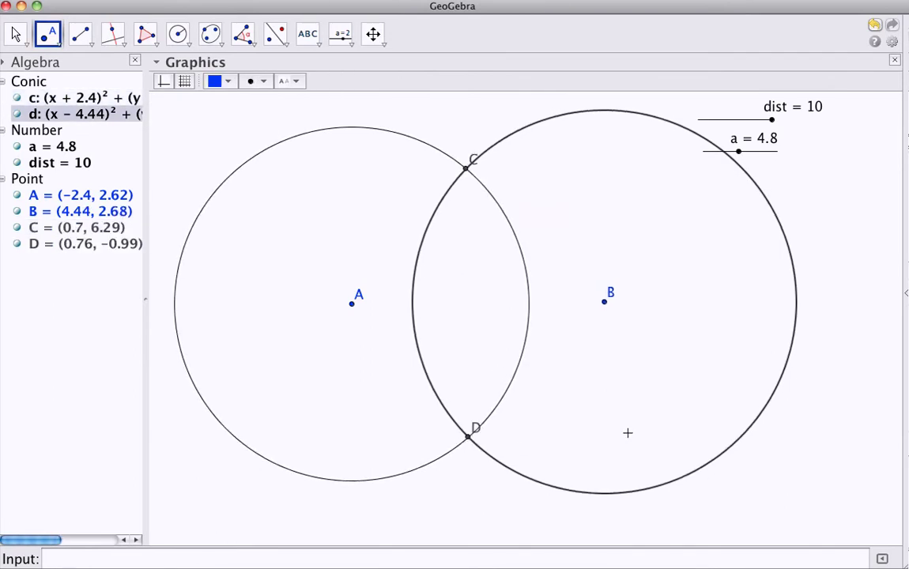
{"action": "left_click", "coordinate": [88, 45]}
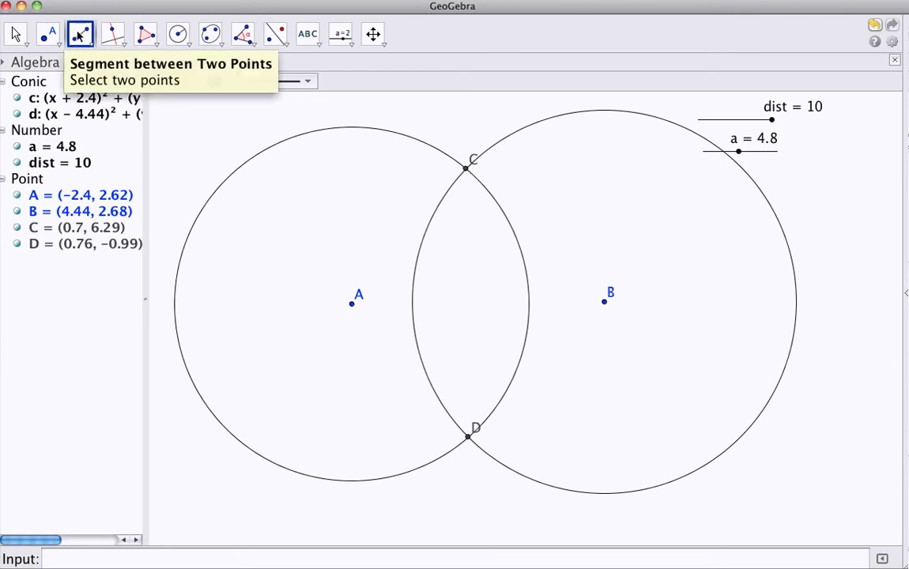
{"action": "left_click", "coordinate": [352, 303]}
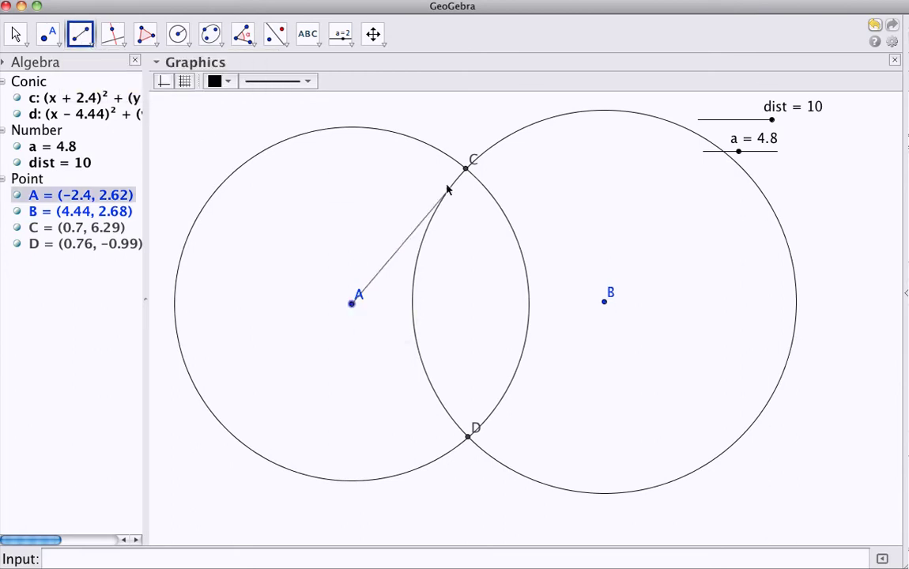
{"action": "left_click", "coordinate": [466, 167]}
{"action": "left_click", "coordinate": [606, 300]}
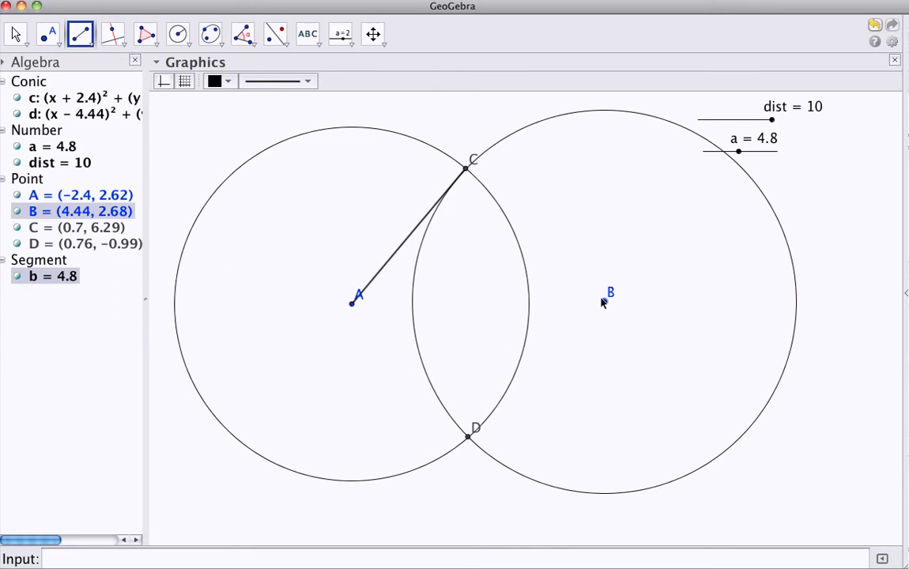
{"action": "left_click", "coordinate": [466, 167]}
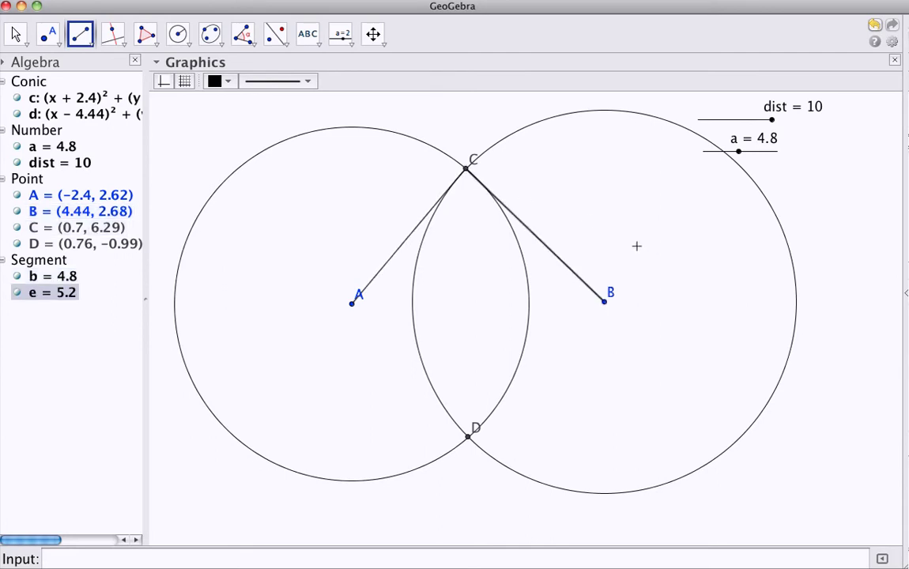
{"action": "key", "text": "ctrl+e"}
{"action": "left_click_drag", "start_coordinate": [464, 116], "coordinate": [291, 89]}
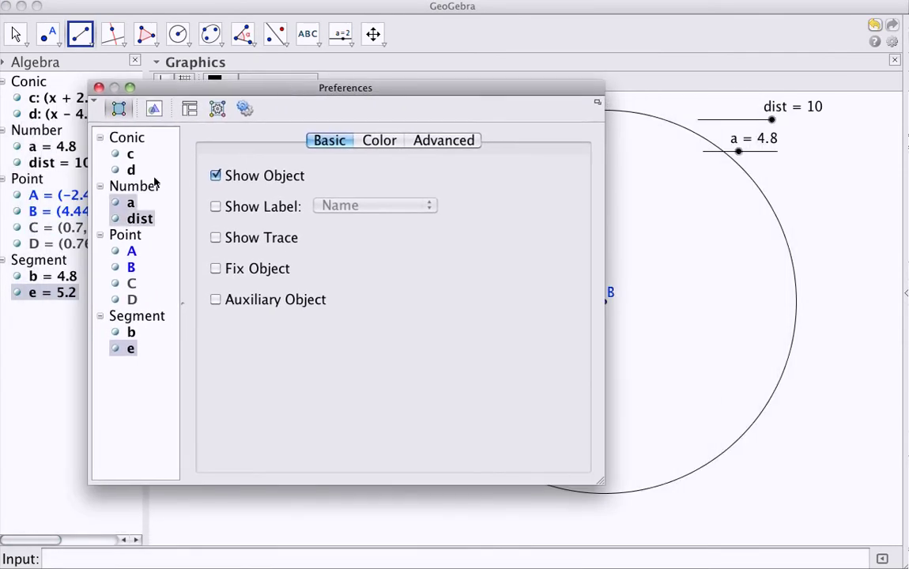
Select segments b and e and label them with their values
{"action": "left_click", "coordinate": [126, 283]}
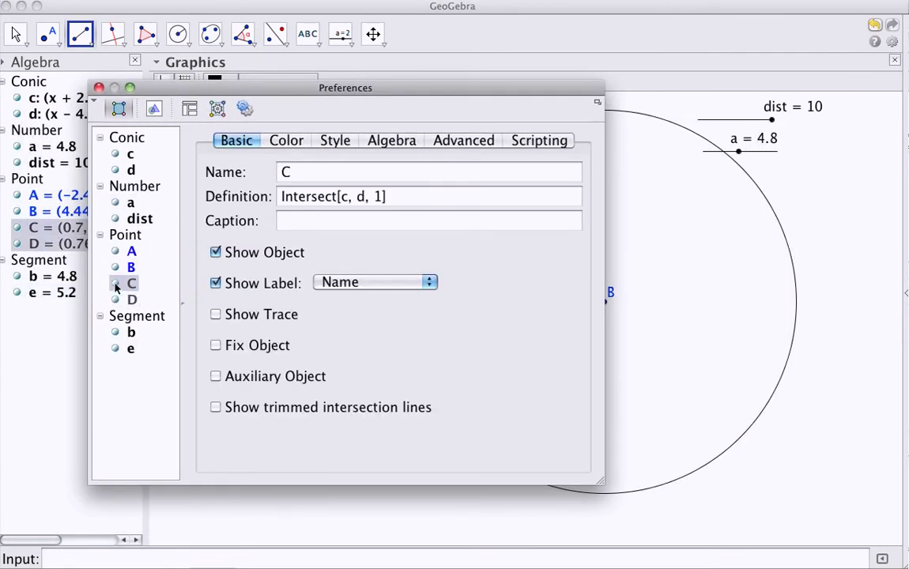
{"action": "left_click", "coordinate": [125, 285]}
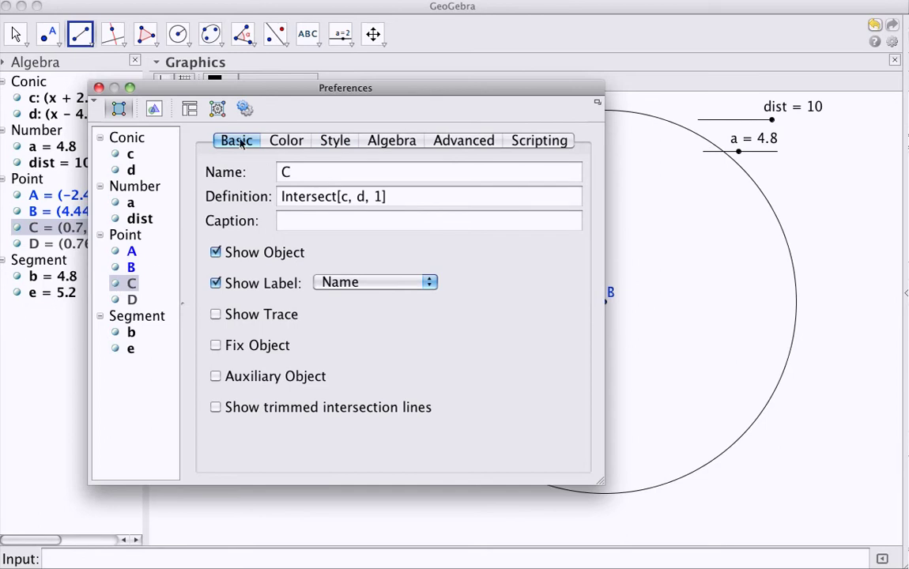
{"action": "left_click", "coordinate": [130, 185]}
{"action": "left_click", "coordinate": [125, 234]}
{"action": "left_click", "coordinate": [142, 316]}
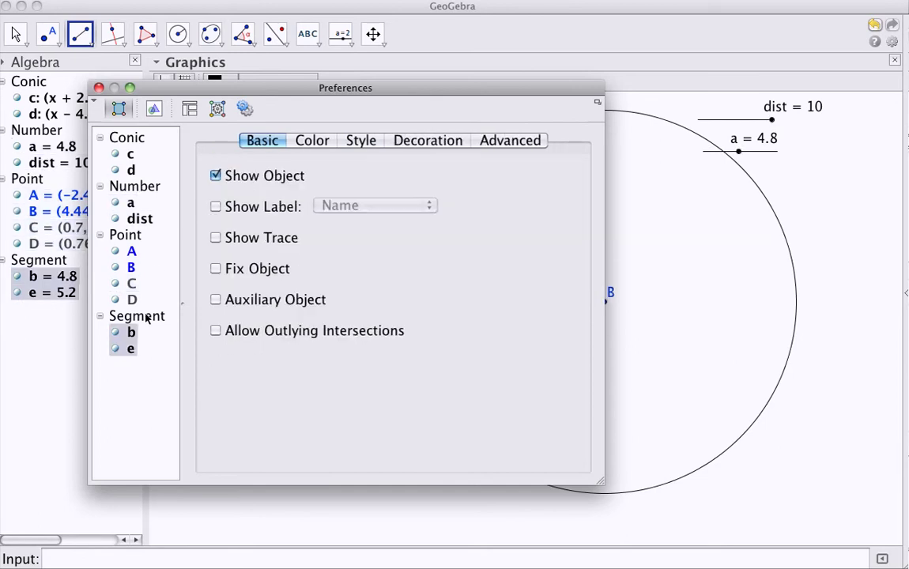
{"action": "left_click", "coordinate": [215, 206]}
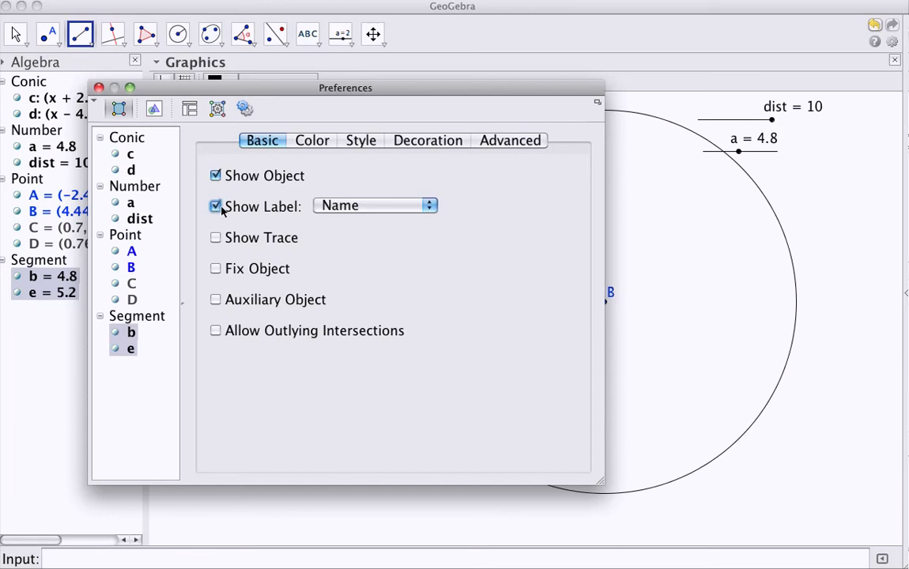
{"action": "left_click", "coordinate": [426, 207]}
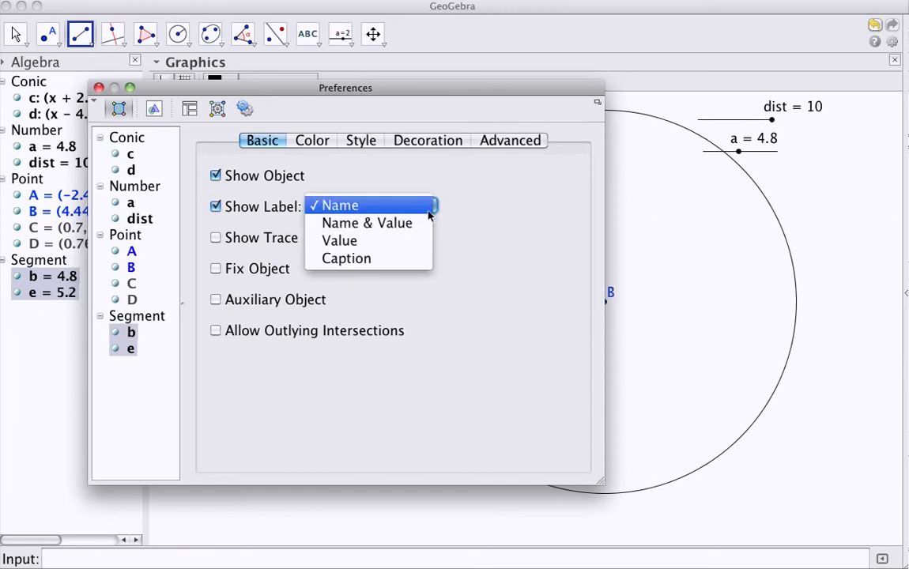
{"action": "left_click", "coordinate": [368, 242]}
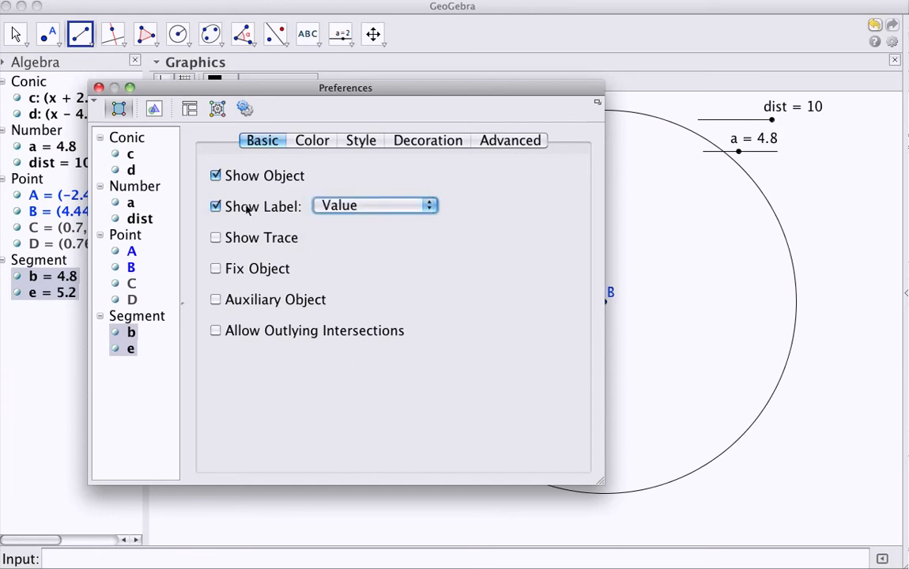
Colour segments b and e blue and increase their line thickness
{"action": "left_click", "coordinate": [313, 141]}
{"action": "left_click", "coordinate": [395, 190]}
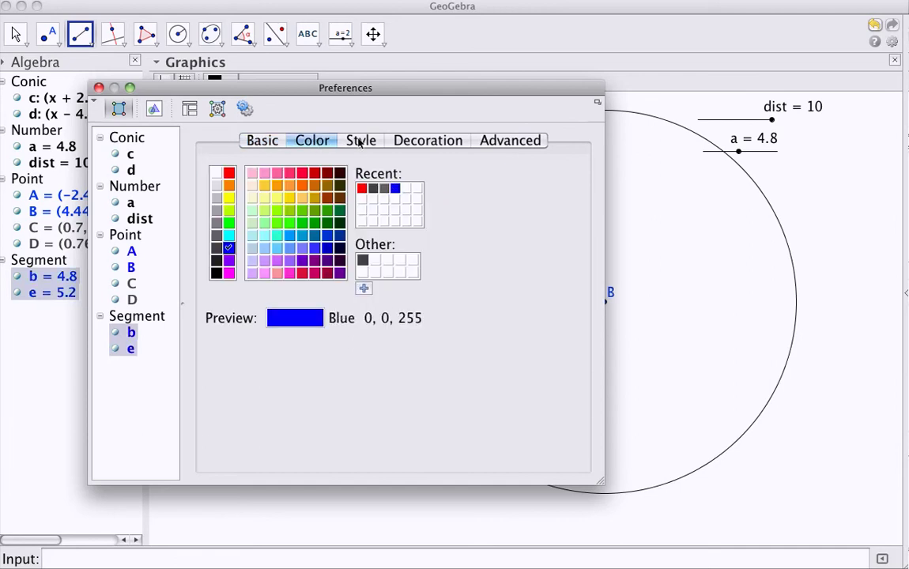
{"action": "left_click", "coordinate": [359, 141]}
{"action": "left_click_drag", "start_coordinate": [229, 198], "coordinate": [260, 199]}
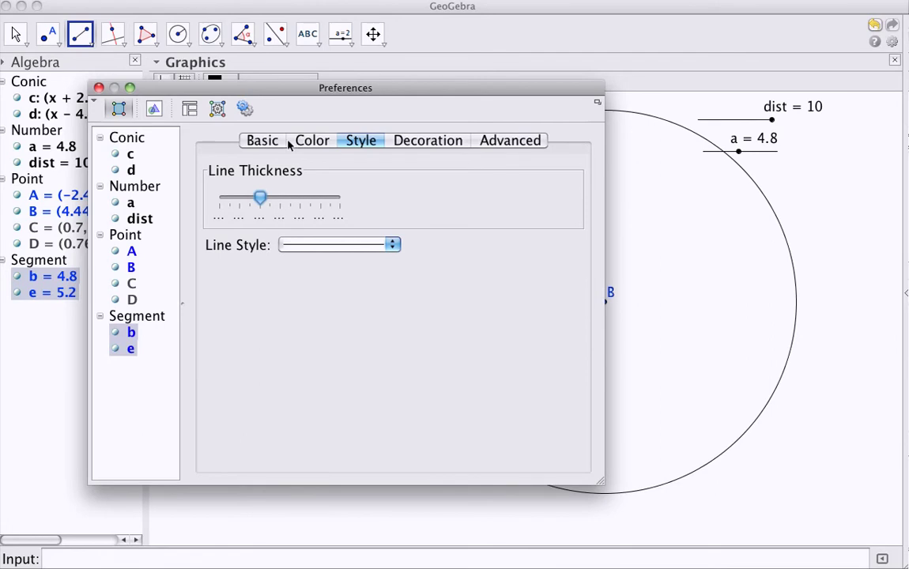
{"action": "left_click", "coordinate": [130, 138]}
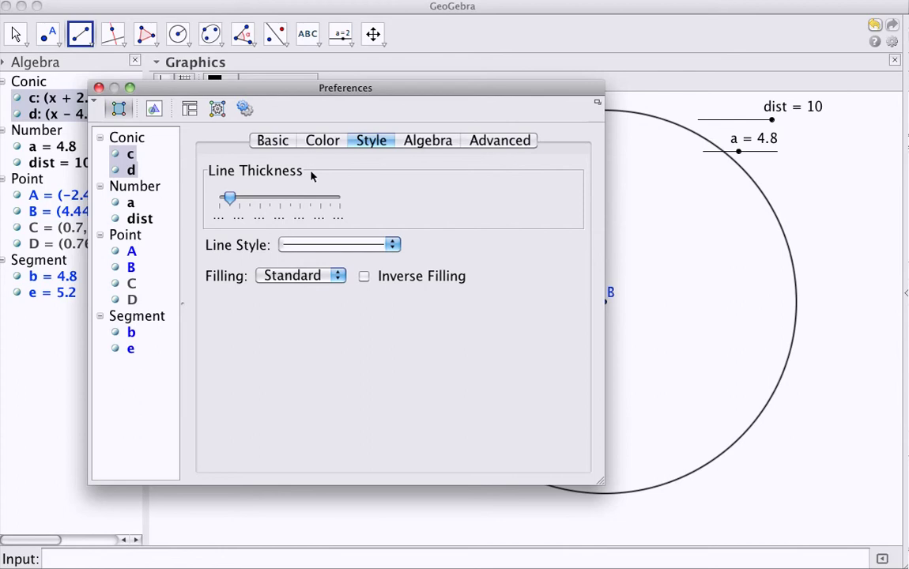
Make circles c and d dashed and grey
{"action": "left_click", "coordinate": [393, 244]}
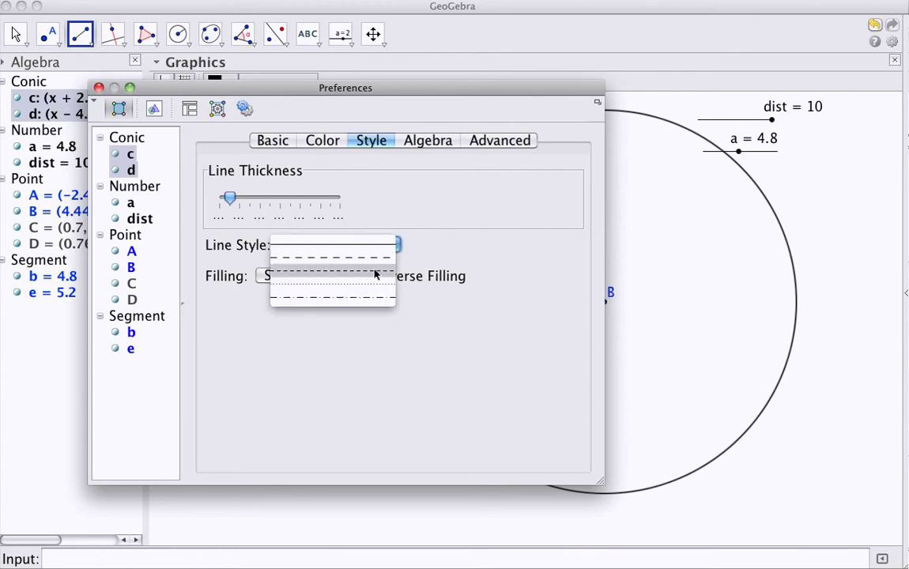
{"action": "left_click", "coordinate": [336, 246]}
{"action": "left_click", "coordinate": [322, 143]}
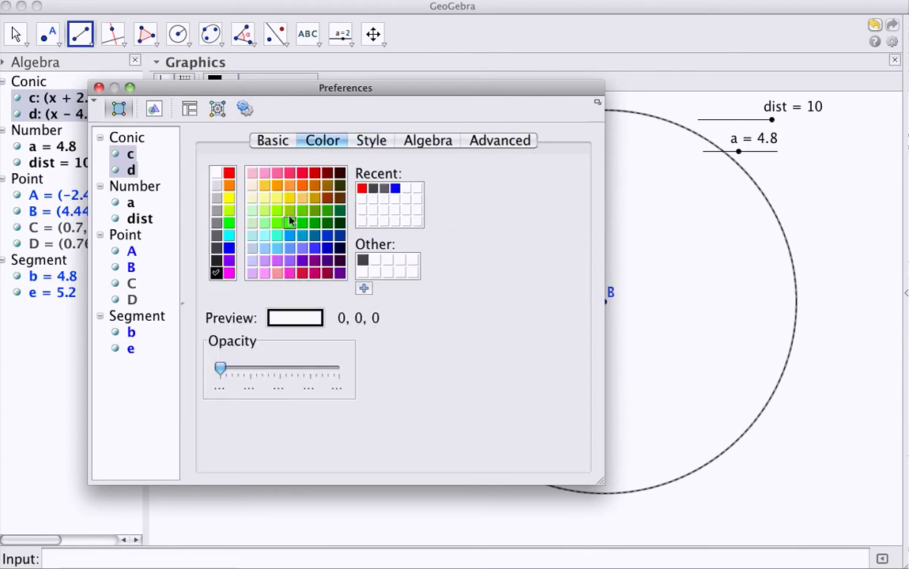
{"action": "left_click", "coordinate": [216, 234]}
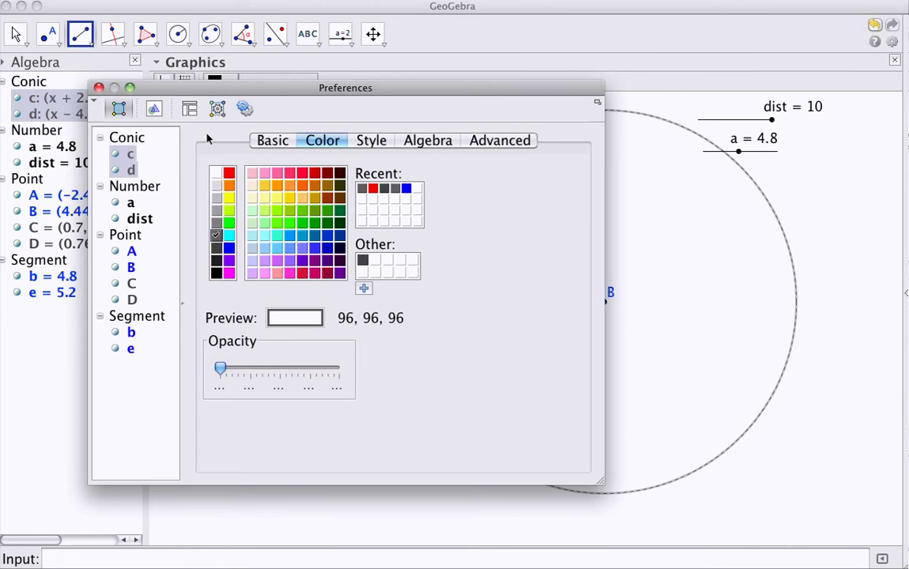
Hide the labels of points A, B, C and D
{"action": "left_click_drag", "start_coordinate": [131, 250], "coordinate": [131, 301]}
{"action": "left_click", "coordinate": [269, 142]}
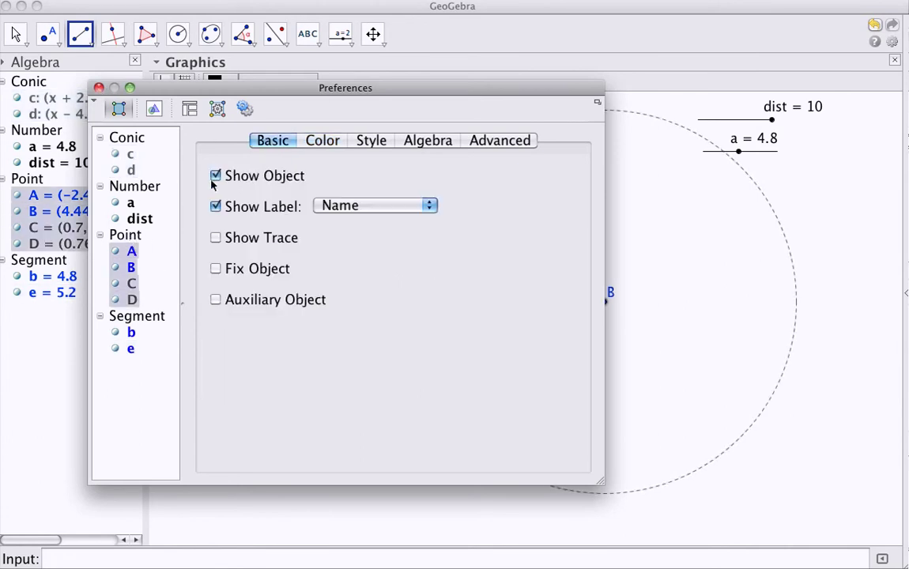
{"action": "left_click", "coordinate": [216, 207]}
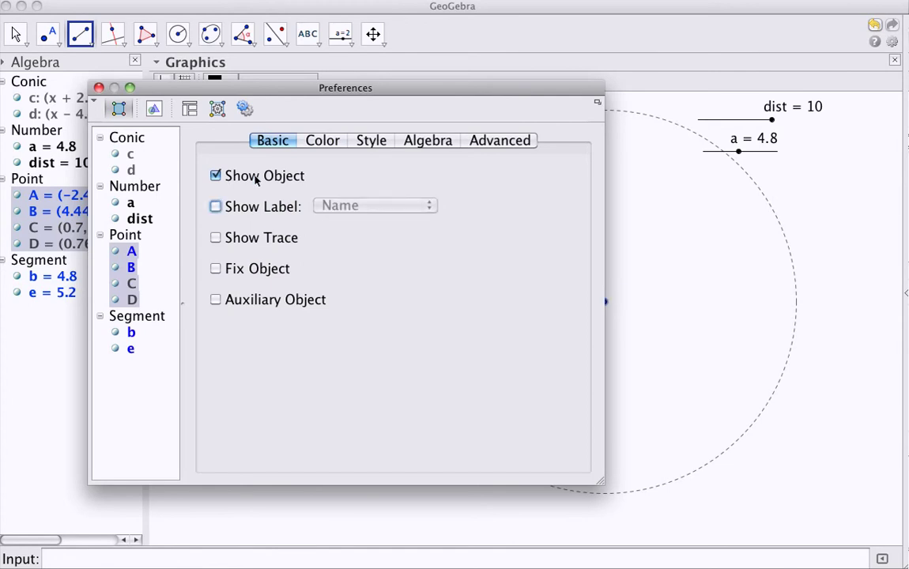
{"action": "left_click", "coordinate": [98, 88]}
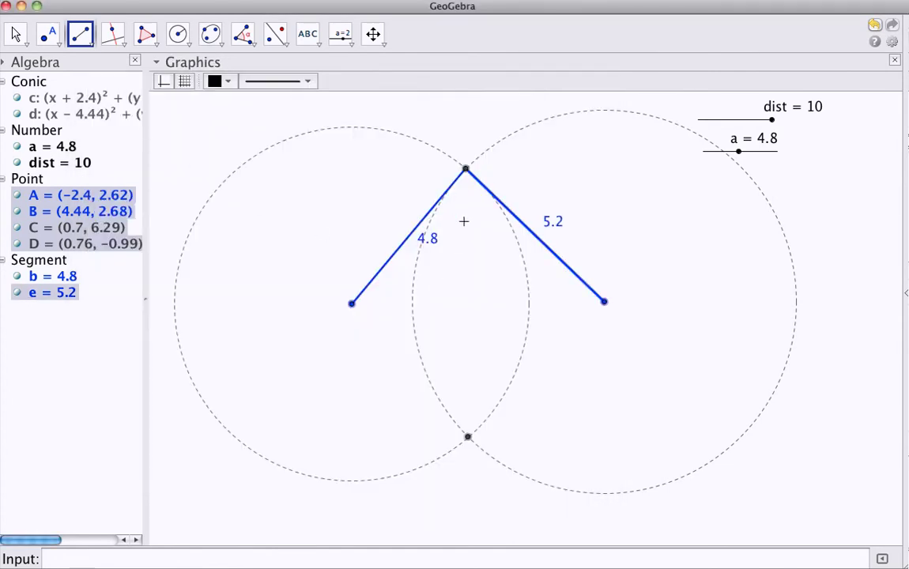
Colour intersection points C and D red
{"action": "key", "text": "super+e"}
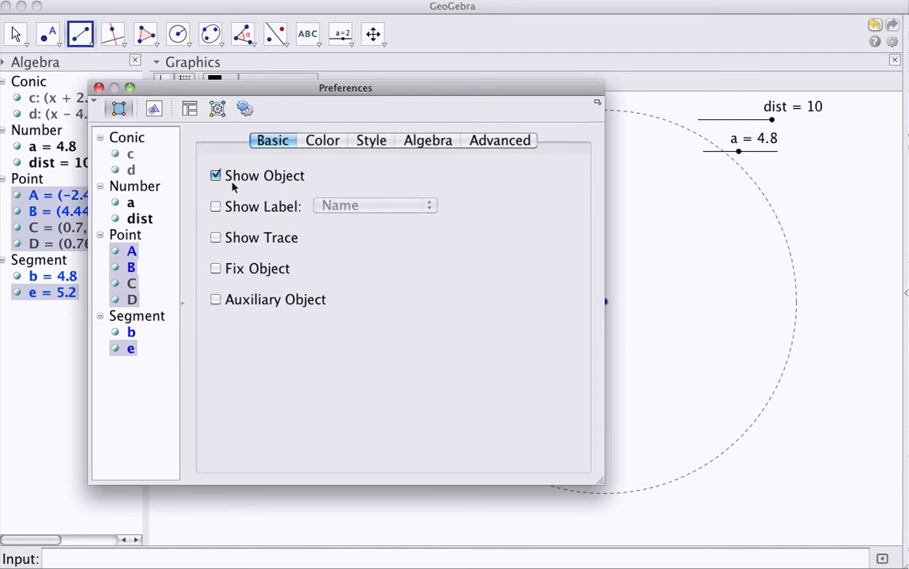
{"action": "left_click", "coordinate": [151, 251]}
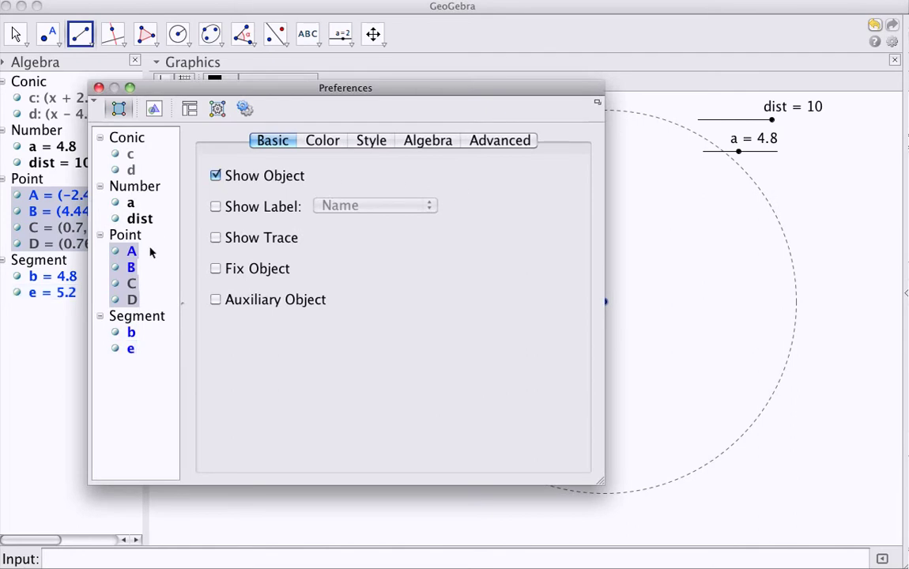
{"action": "left_click", "coordinate": [132, 283]}
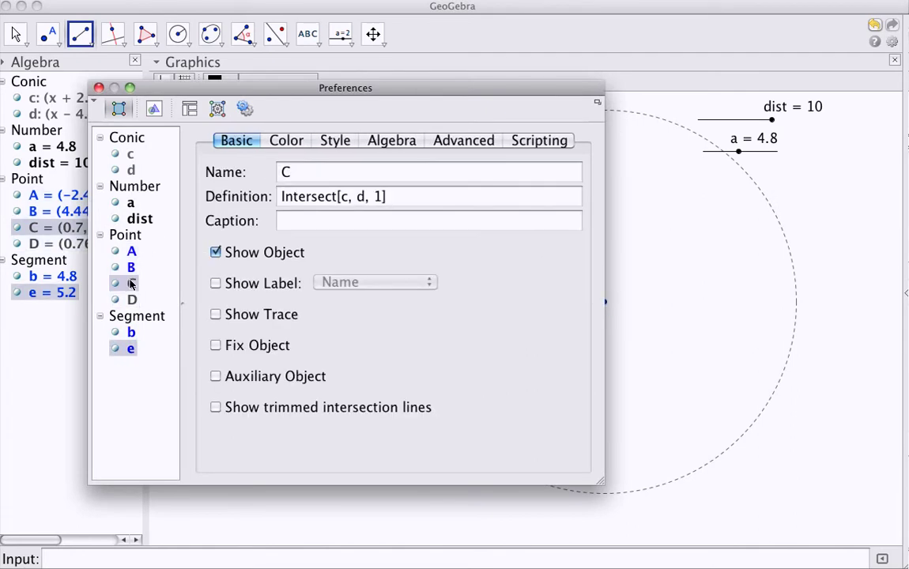
{"action": "left_click", "coordinate": [286, 140]}
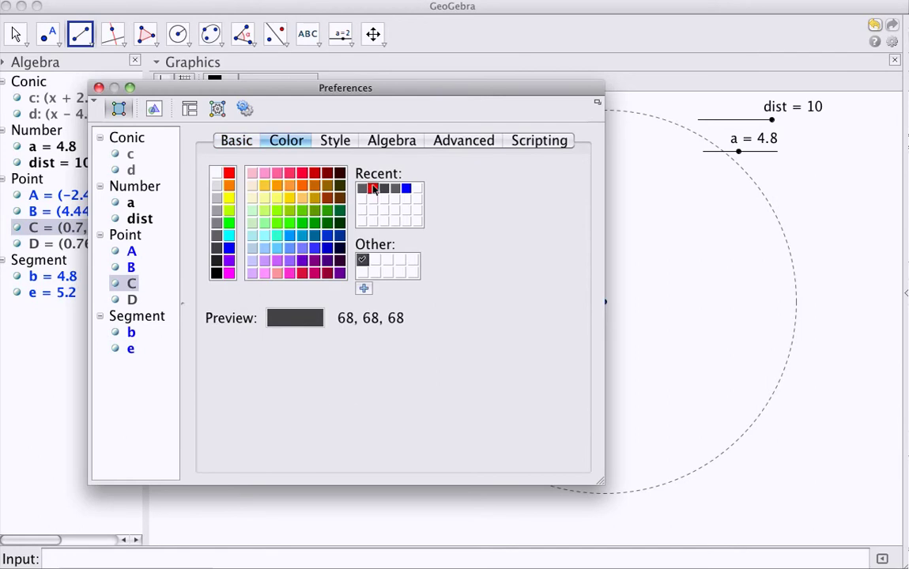
{"action": "left_click", "coordinate": [320, 172]}
{"action": "left_click", "coordinate": [132, 300]}
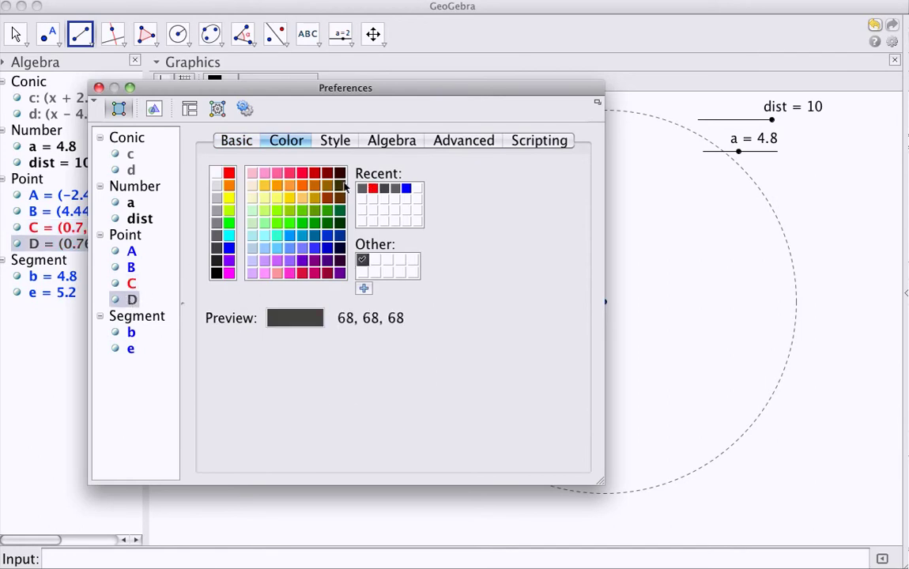
{"action": "left_click", "coordinate": [372, 188]}
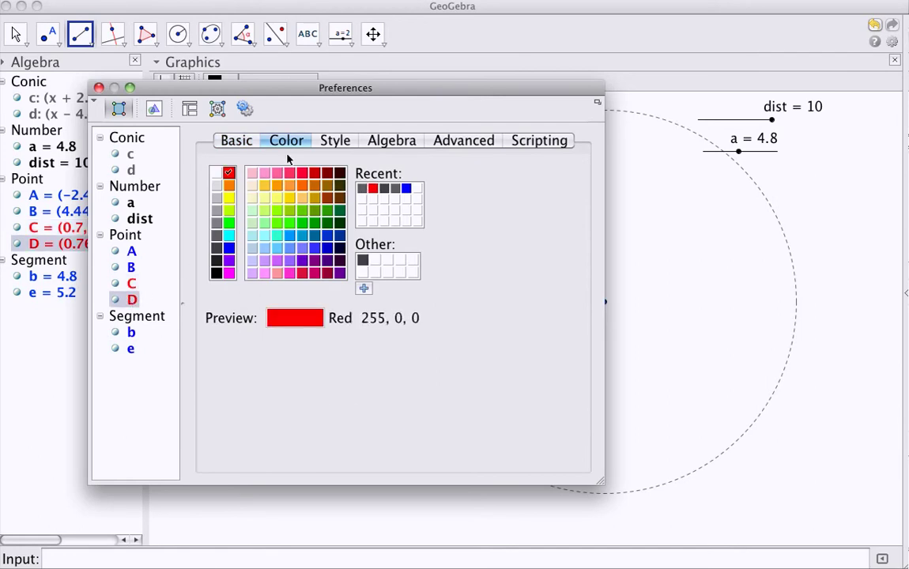
Set points C and D to point size 5 and close Preferences
{"action": "left_click", "coordinate": [342, 141]}
{"action": "left_click", "coordinate": [296, 197]}
{"action": "left_click", "coordinate": [296, 197]}
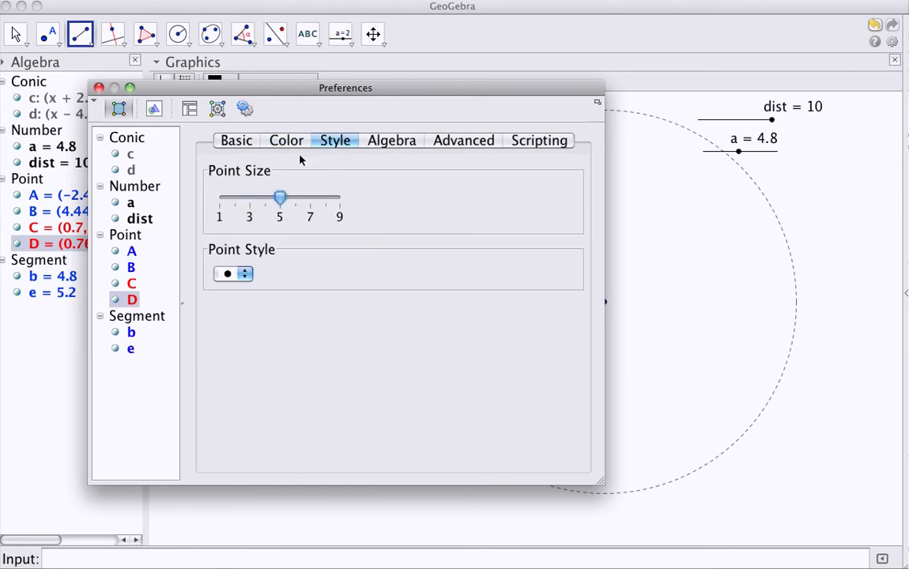
{"action": "left_click", "coordinate": [141, 283]}
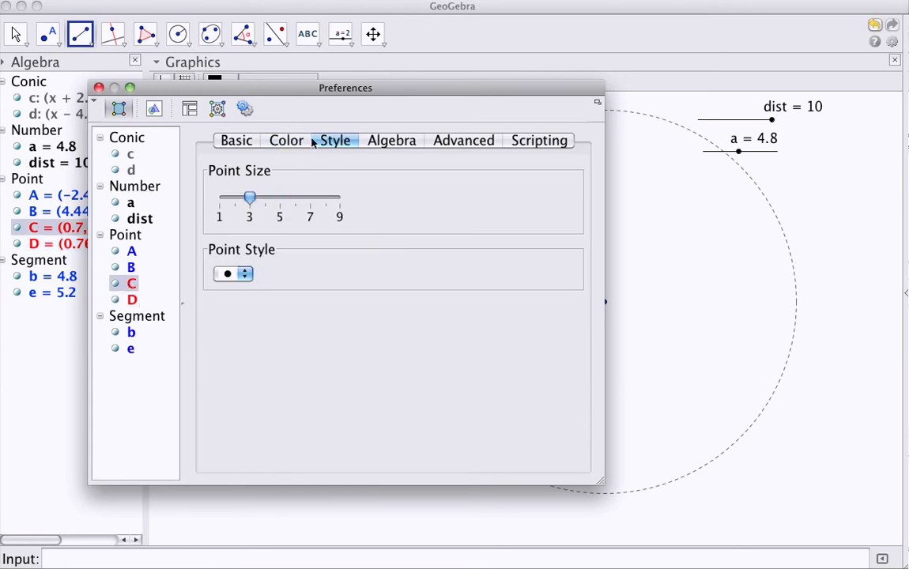
{"action": "left_click_drag", "start_coordinate": [251, 202], "coordinate": [277, 200]}
{"action": "left_click", "coordinate": [98, 88]}
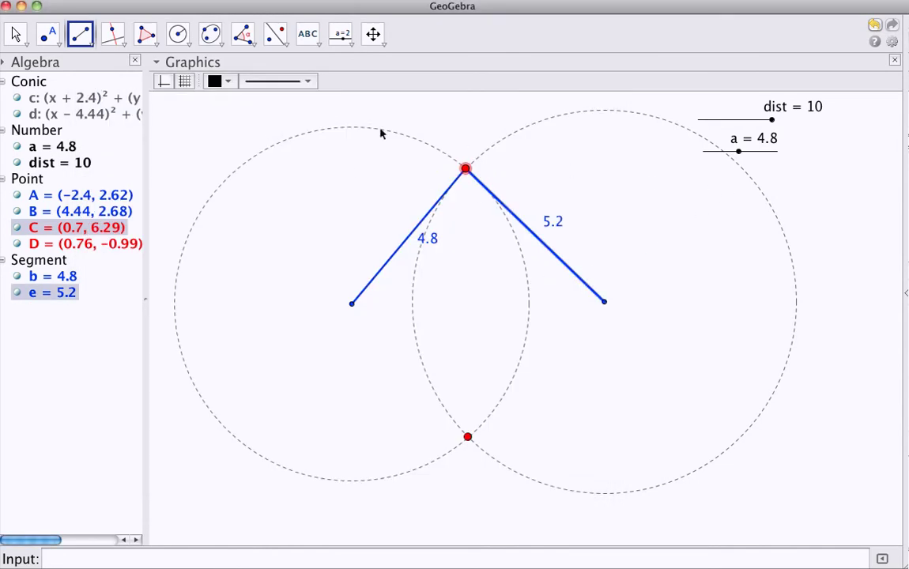
Drag slider a up and down to confirm the circles and points C and D follow it, leaving a at 3.7
{"action": "left_click", "coordinate": [18, 33]}
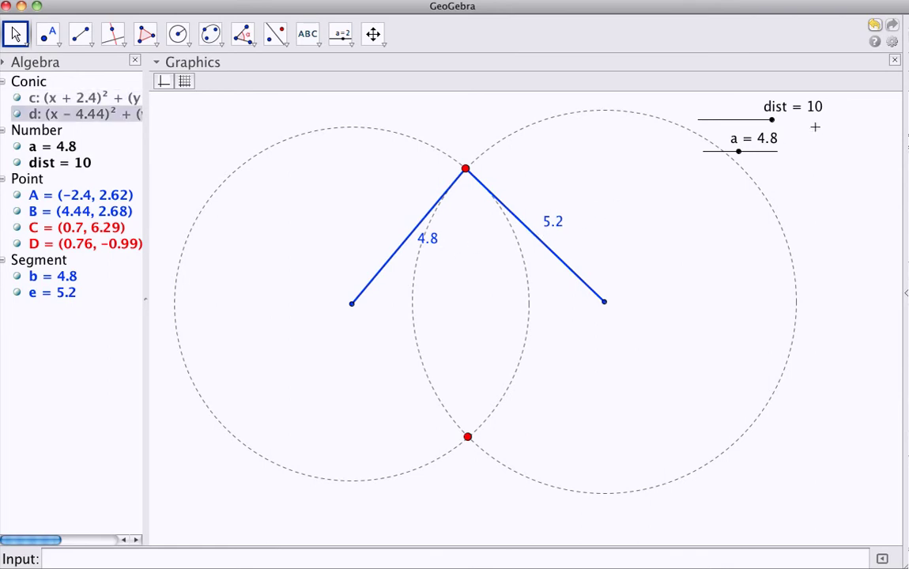
{"action": "left_click_drag", "start_coordinate": [738, 150], "coordinate": [755, 157]}
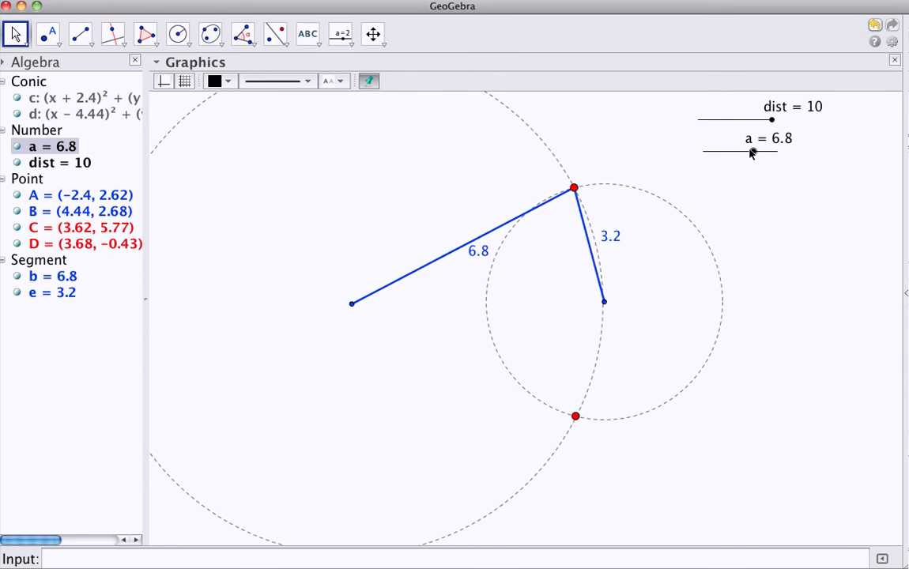
{"action": "left_click_drag", "start_coordinate": [753, 151], "coordinate": [726, 153]}
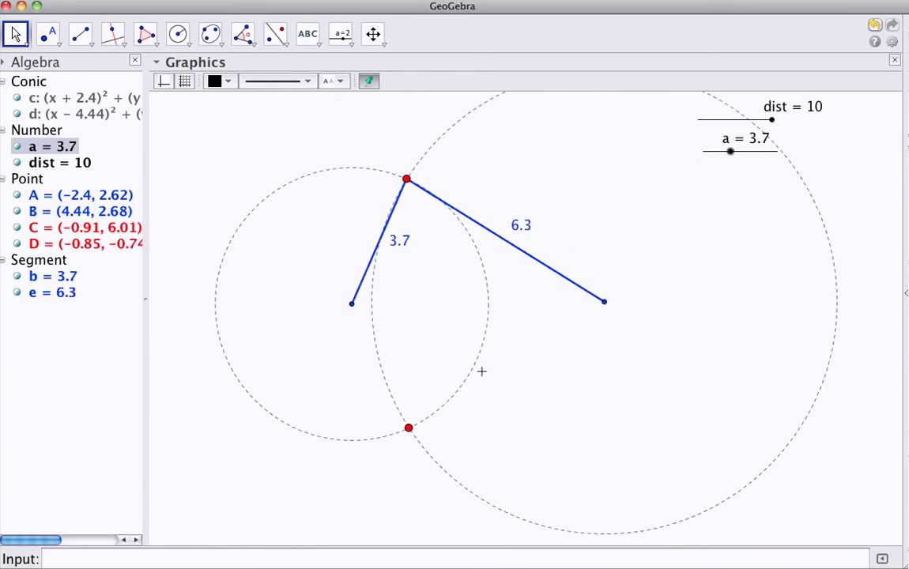
Enable Show Trace for points C and D in Object Properties
{"action": "key", "text": "super+e"}
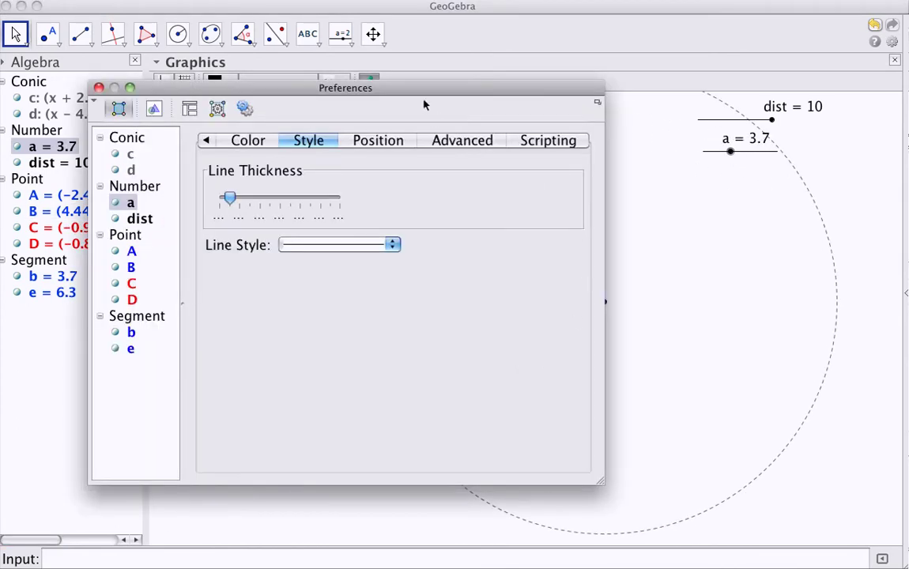
{"action": "left_click_drag", "start_coordinate": [424, 87], "coordinate": [780, 83]}
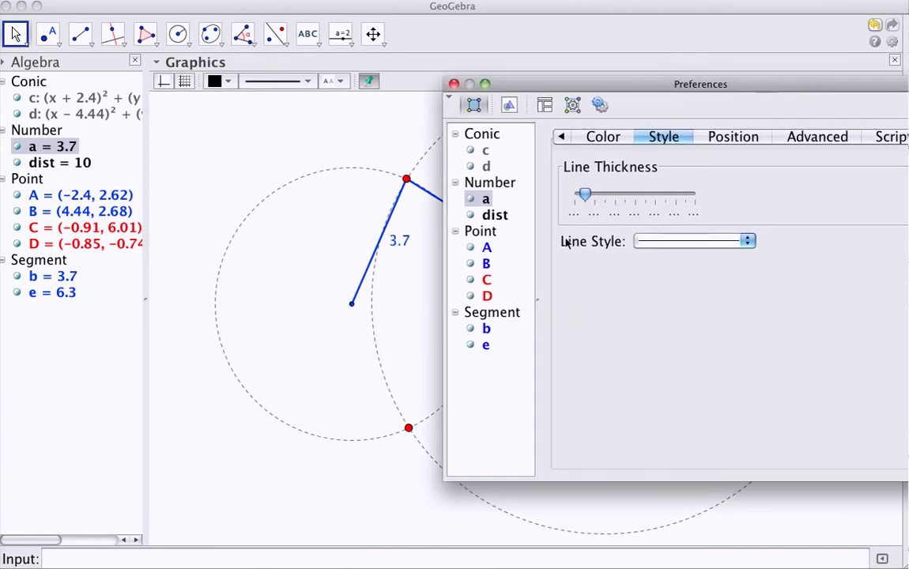
{"action": "left_click", "coordinate": [485, 279]}
{"action": "left_click", "coordinate": [589, 137]}
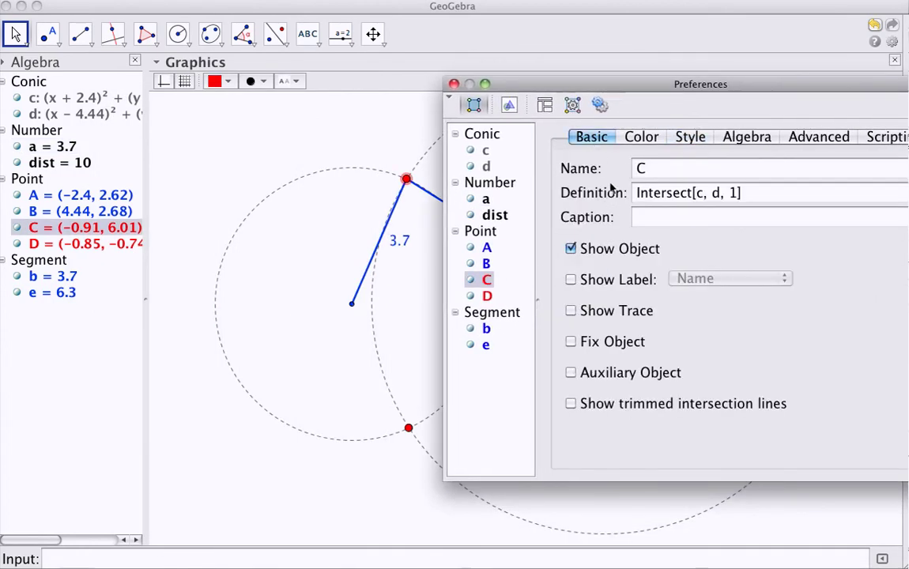
{"action": "left_click", "coordinate": [586, 311]}
{"action": "left_click", "coordinate": [486, 295]}
{"action": "left_click", "coordinate": [570, 310]}
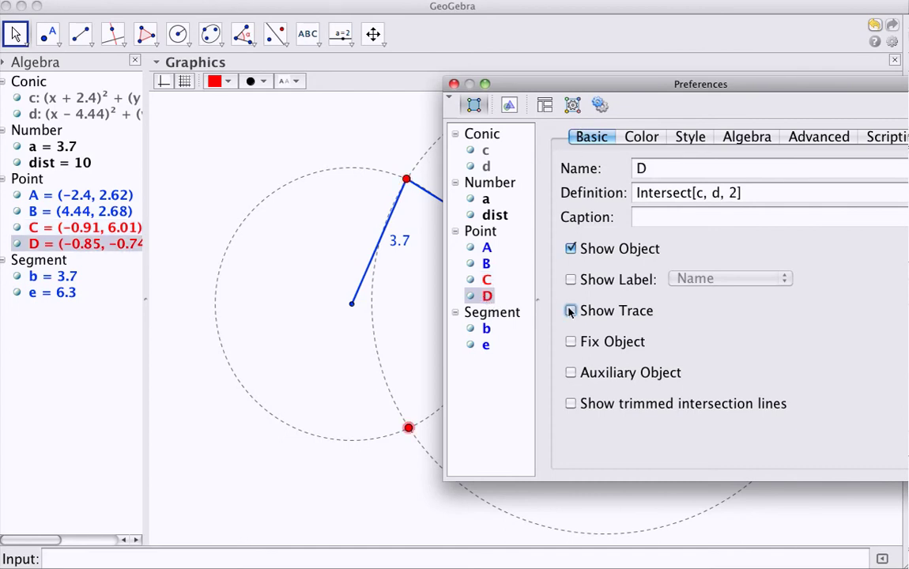
{"action": "left_click", "coordinate": [454, 84]}
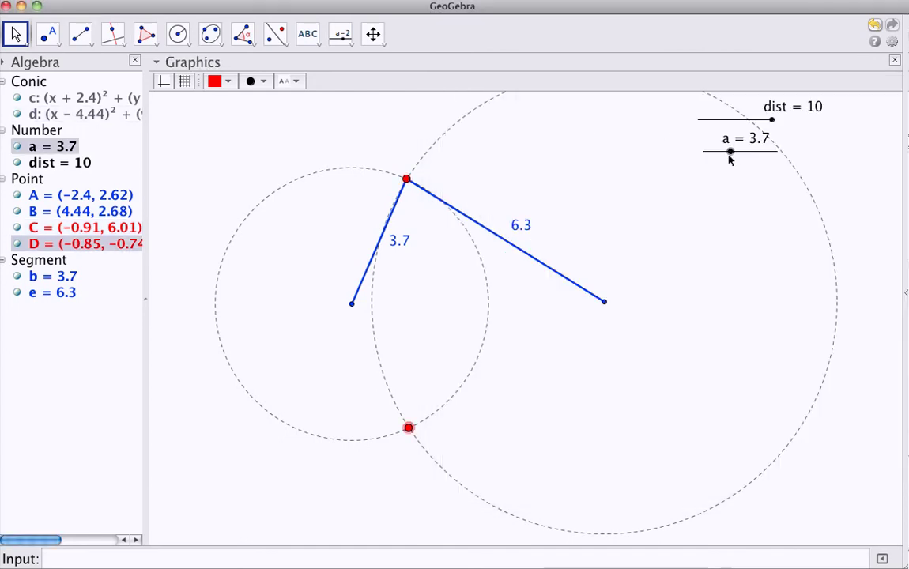
Sweep slider a up to 6 so points C and D trace the red ellipse
{"action": "mouse_move", "coordinate": [729, 153]}
{"action": "left_mouse_down"}
{"action": "mouse_move", "coordinate": [767, 154]}
{"action": "mouse_move", "coordinate": [714, 156]}
{"action": "mouse_move", "coordinate": [762, 162]}
{"action": "mouse_move", "coordinate": [744, 172]}
{"action": "left_mouse_up"}
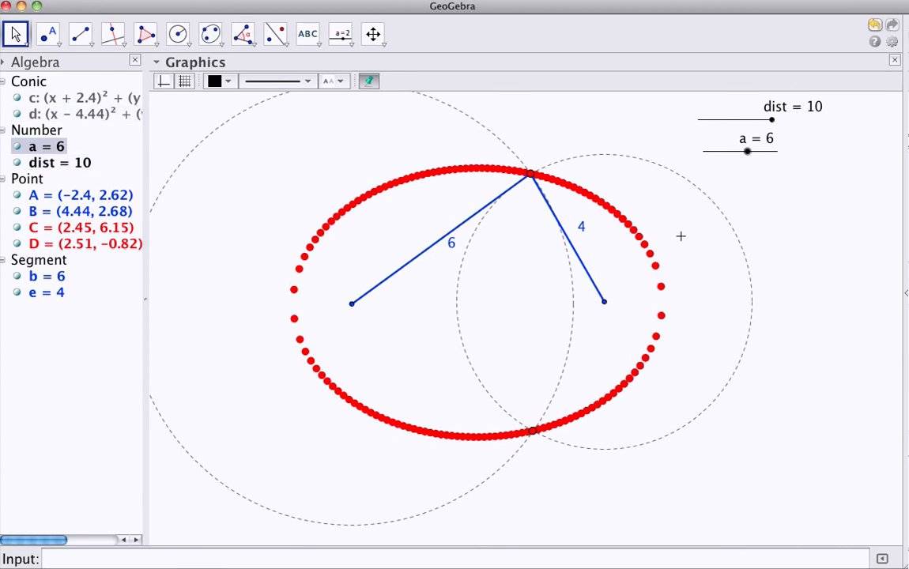
{"action": "left_click", "coordinate": [372, 33]}
Pan to clear the old trace and drag focus A further left
{"action": "left_click_drag", "start_coordinate": [358, 154], "coordinate": [336, 157]}
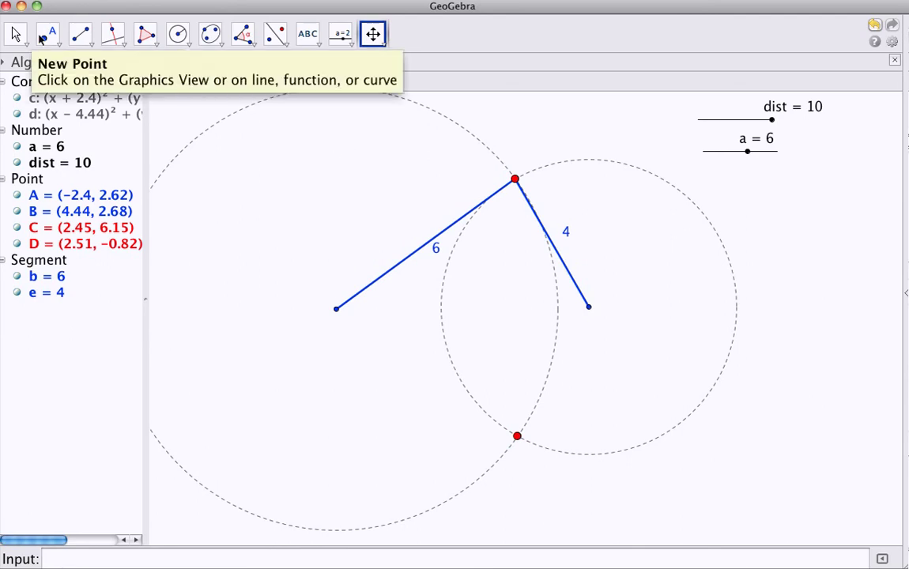
{"action": "left_click", "coordinate": [15, 34]}
{"action": "left_click_drag", "start_coordinate": [336, 308], "coordinate": [250, 310]}
Recentre the view and lower slider a to 1.8, re-tracing a longer, flatter ellipse
{"action": "left_click", "coordinate": [372, 33]}
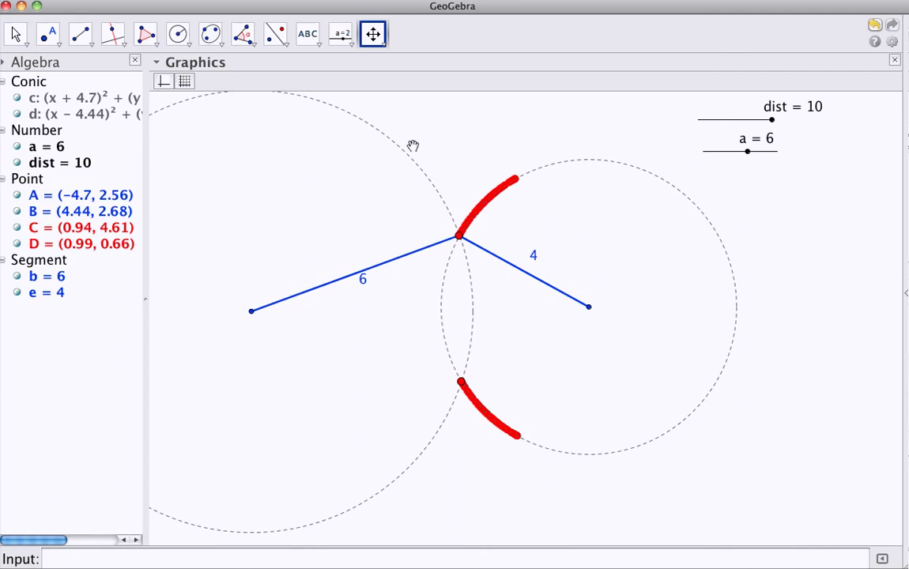
{"action": "left_click_drag", "start_coordinate": [413, 143], "coordinate": [461, 149]}
{"action": "left_click", "coordinate": [15, 33]}
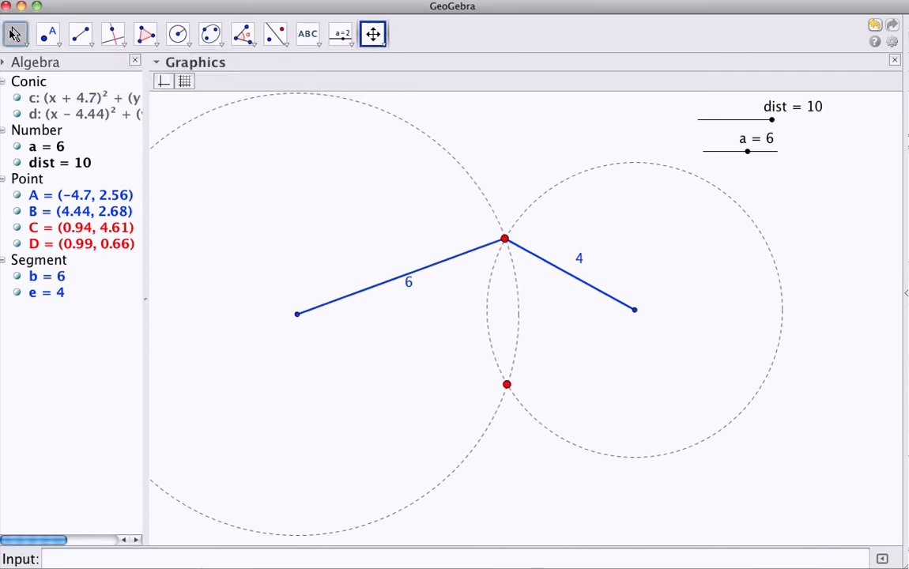
{"action": "mouse_move", "coordinate": [745, 153]}
{"action": "left_mouse_down"}
{"action": "mouse_move", "coordinate": [709, 158]}
{"action": "mouse_move", "coordinate": [775, 164]}
{"action": "mouse_move", "coordinate": [717, 167]}
{"action": "left_mouse_up"}
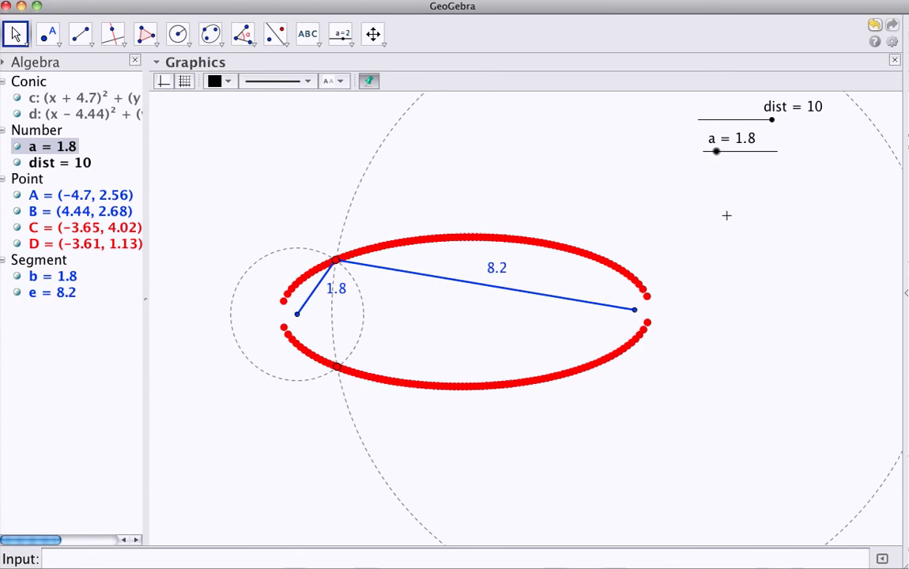